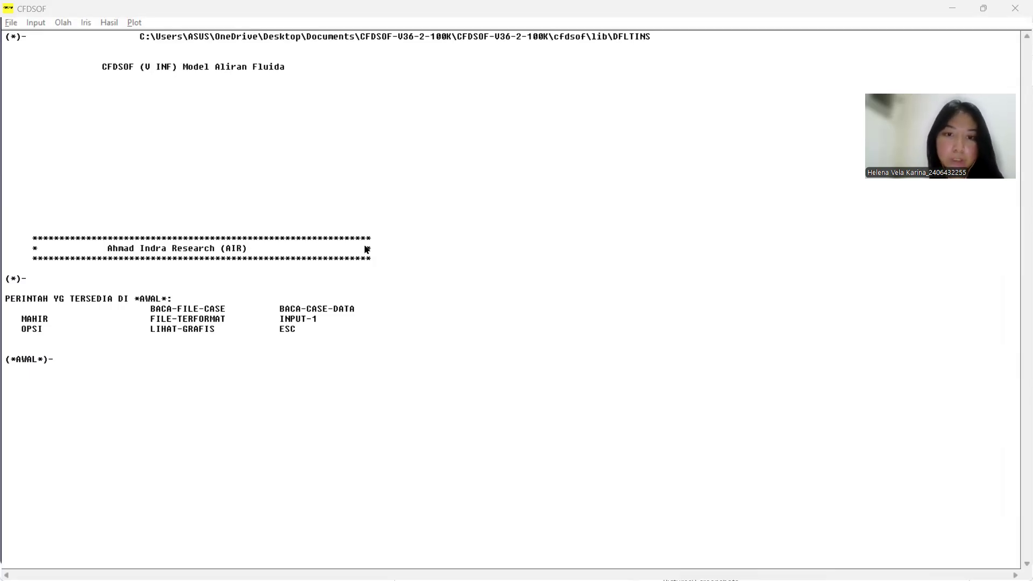
# Step: Switch to File Explorer and open the extracted CFDSOF-V36-2-100K folder on the Desktop
pyautogui.hotkey('alt', 'Tab')
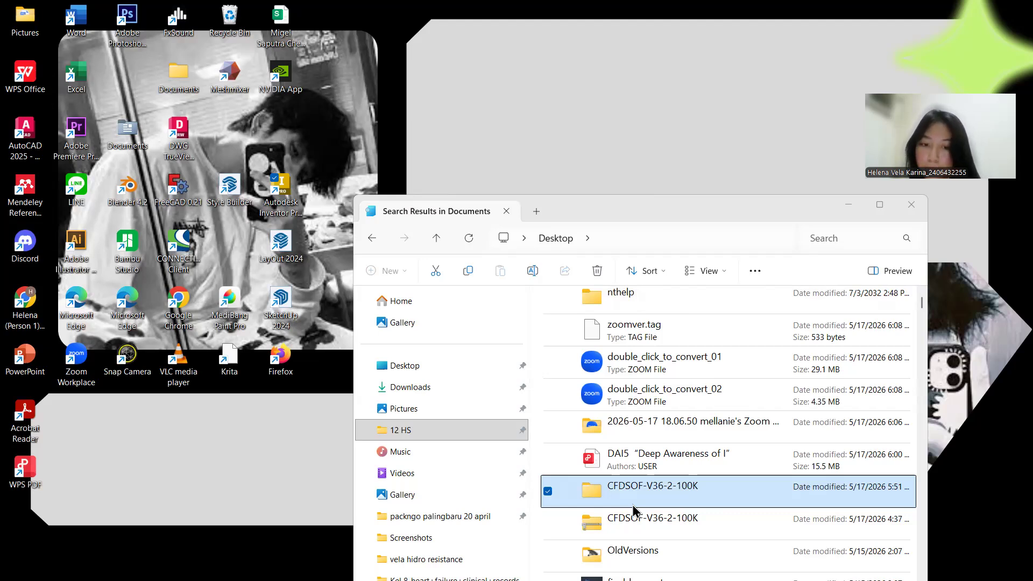
pyautogui.doubleClick(616, 493)
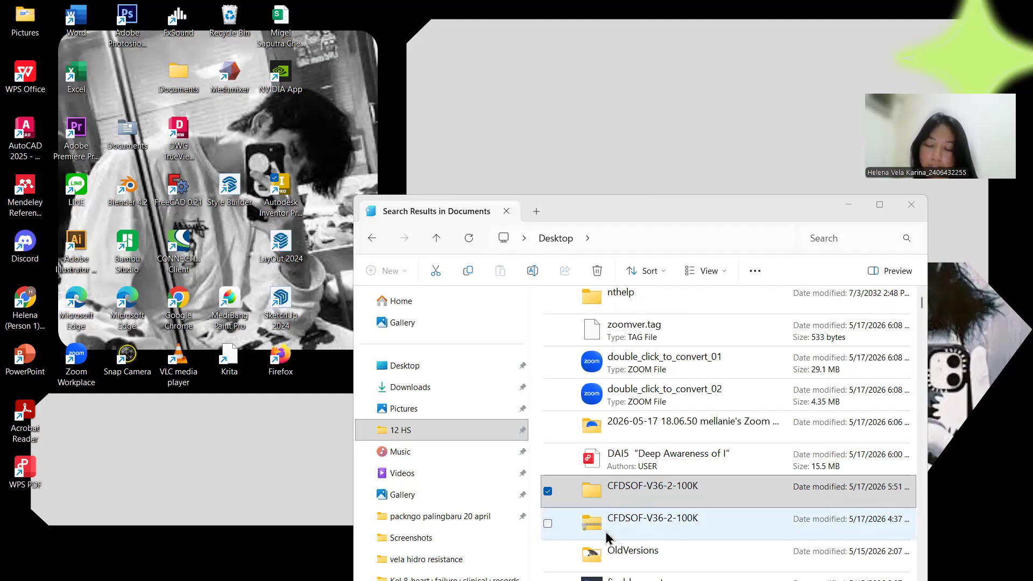
pyautogui.click(575, 488)
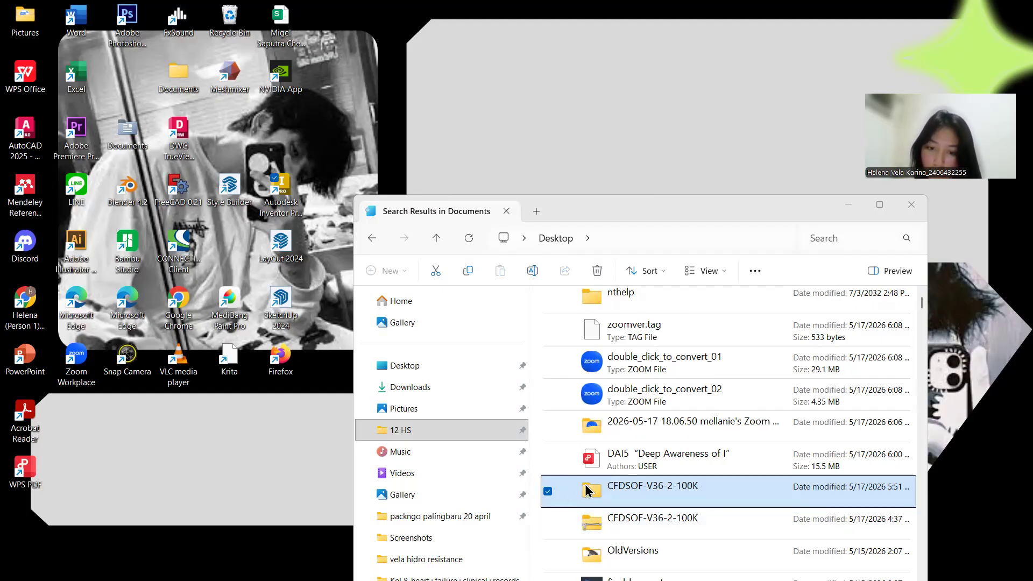
pyautogui.doubleClick(588, 491)
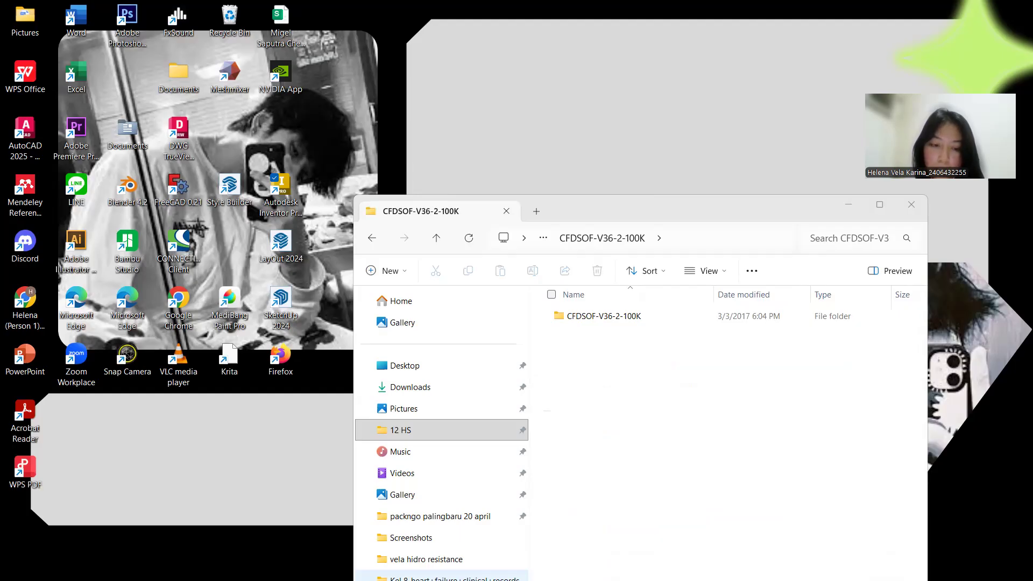
pyautogui.click(230, 484)
pyautogui.moveTo(276, 579)
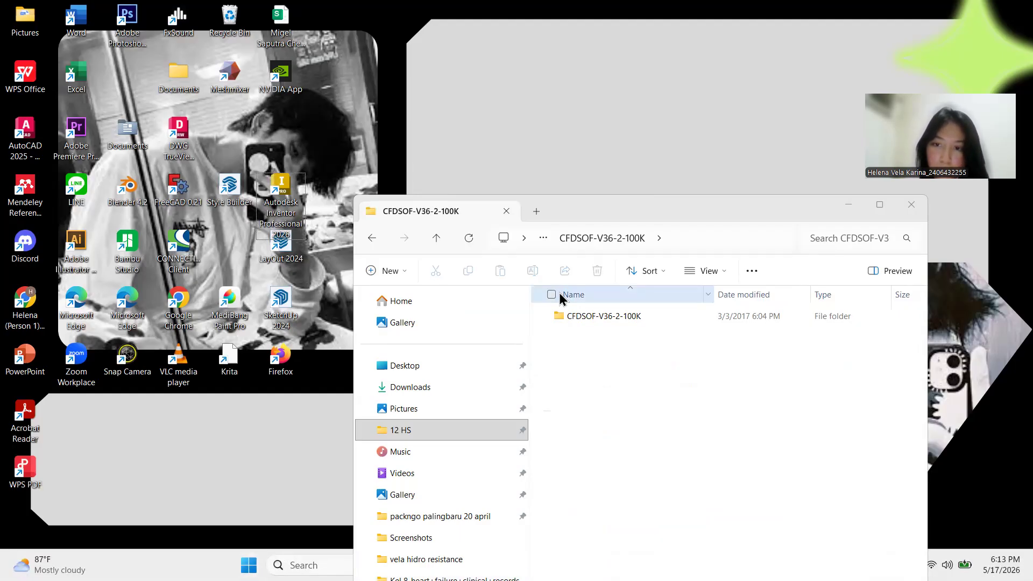
# Step: Minimize the folder window and check the Real-time protection setting in Windows Security
pyautogui.click(848, 204)
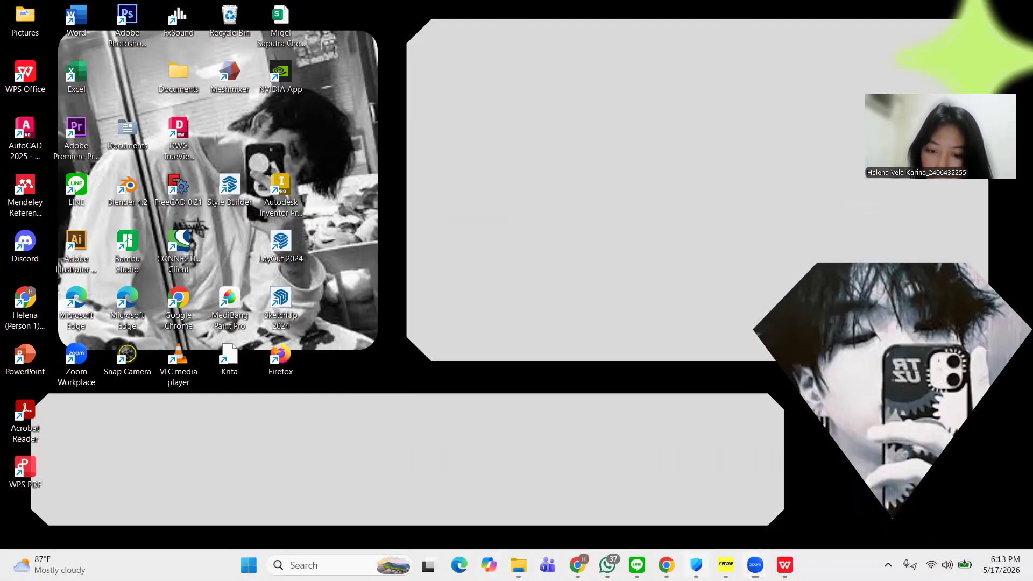
pyautogui.click(696, 564)
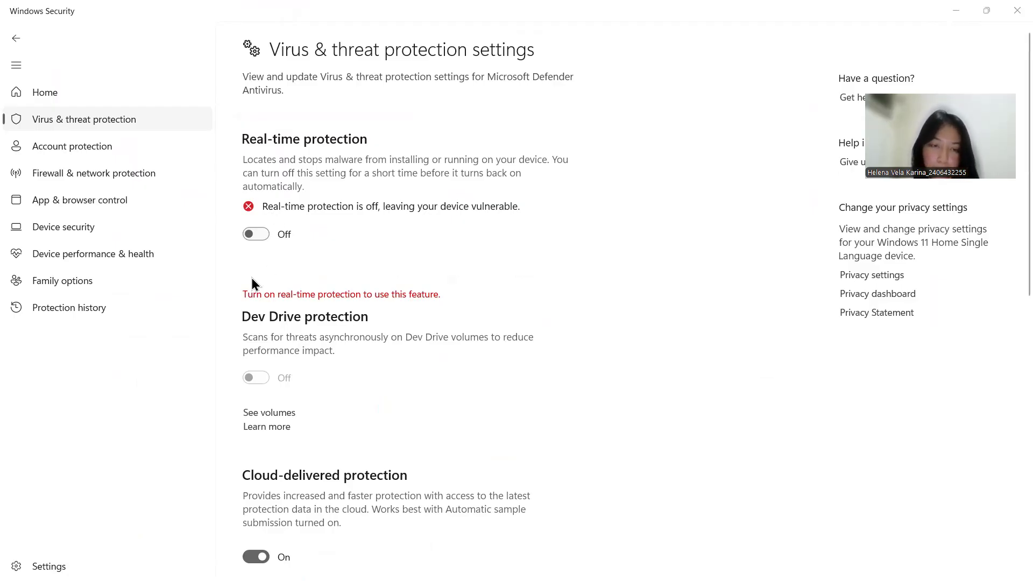
pyautogui.click(950, 15)
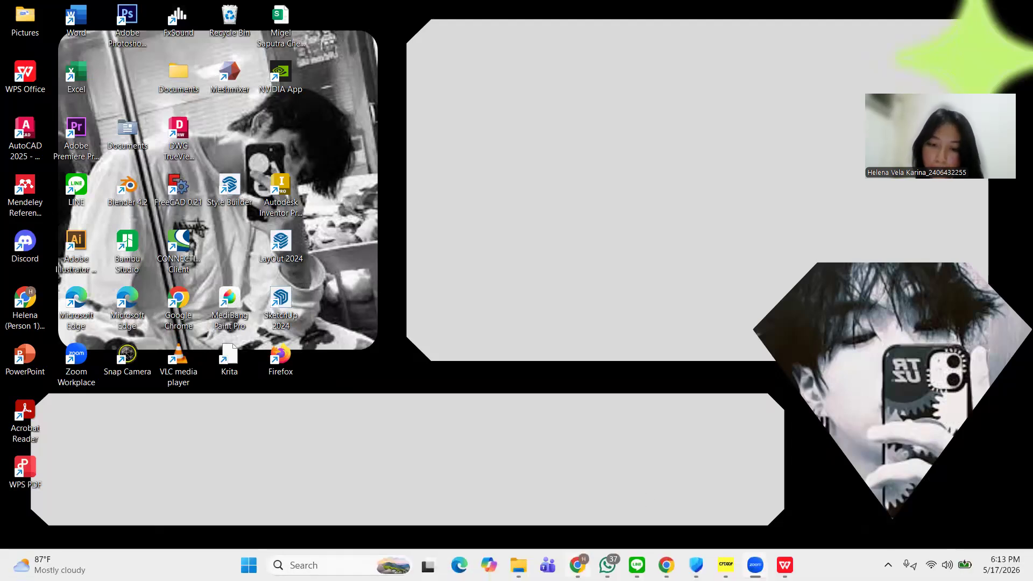
# Step: Return to File Explorer and locate the cfdsof application in the ntbin\ntx86 subfolder of CFDSOF-V36-2-100K
pyautogui.moveTo(517, 565)
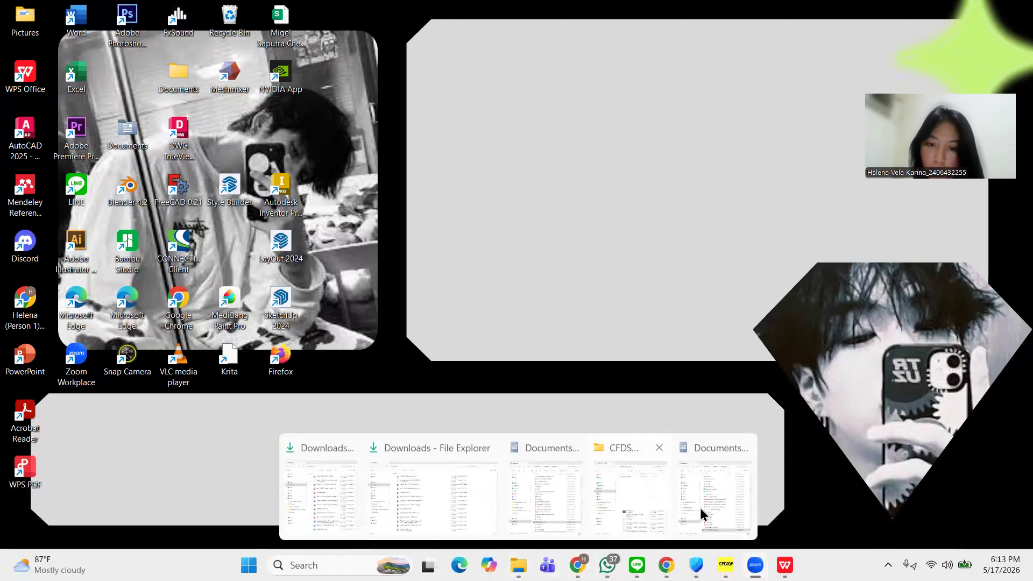
pyautogui.click(635, 488)
pyautogui.doubleClick(654, 322)
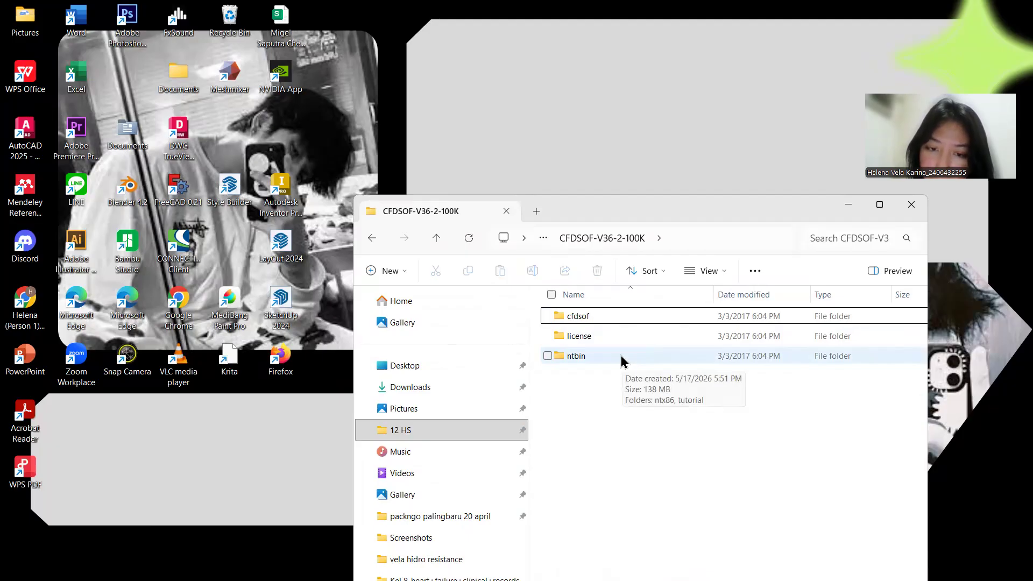
pyautogui.doubleClick(621, 356)
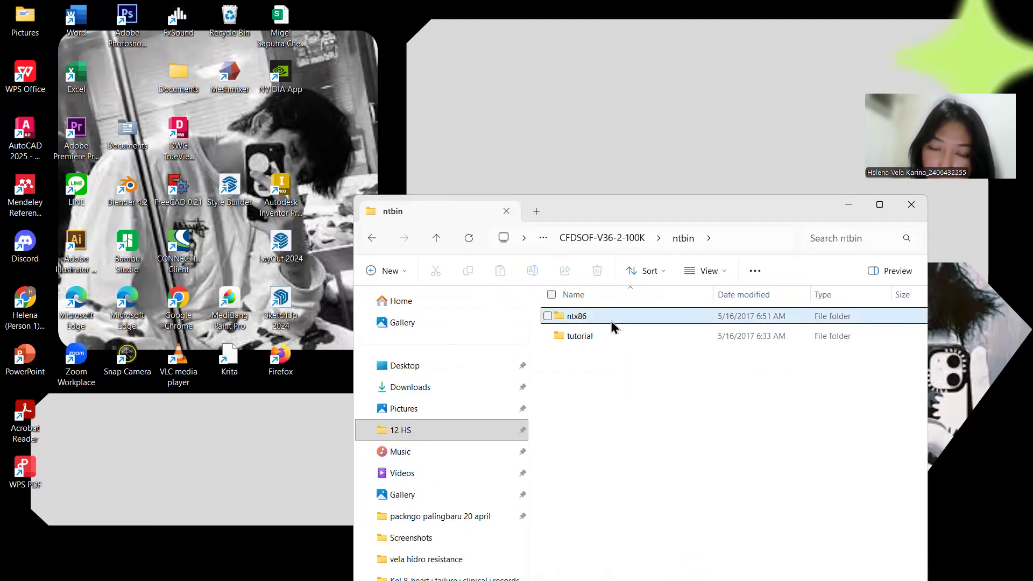
pyautogui.doubleClick(611, 322)
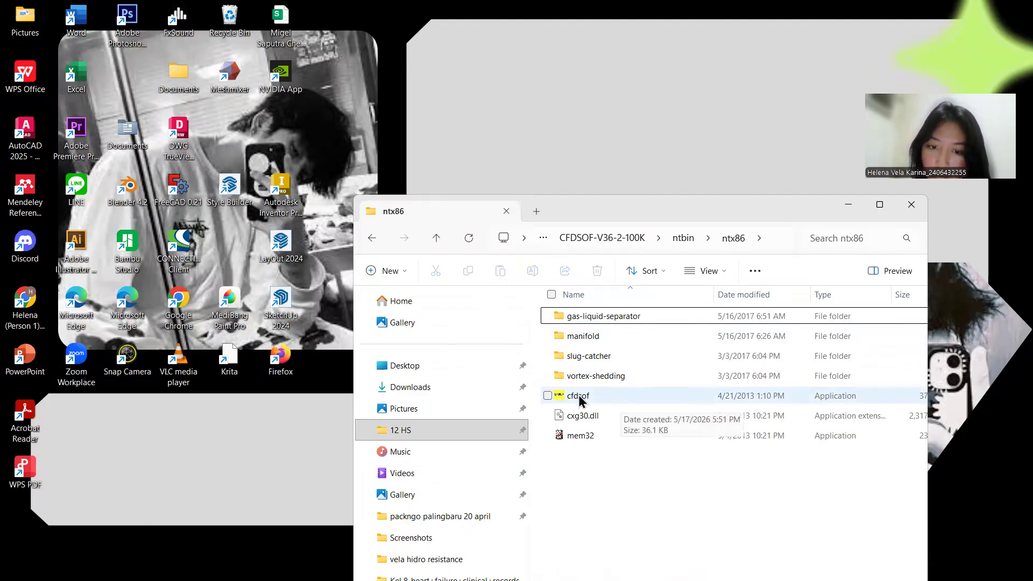
pyautogui.click(632, 403)
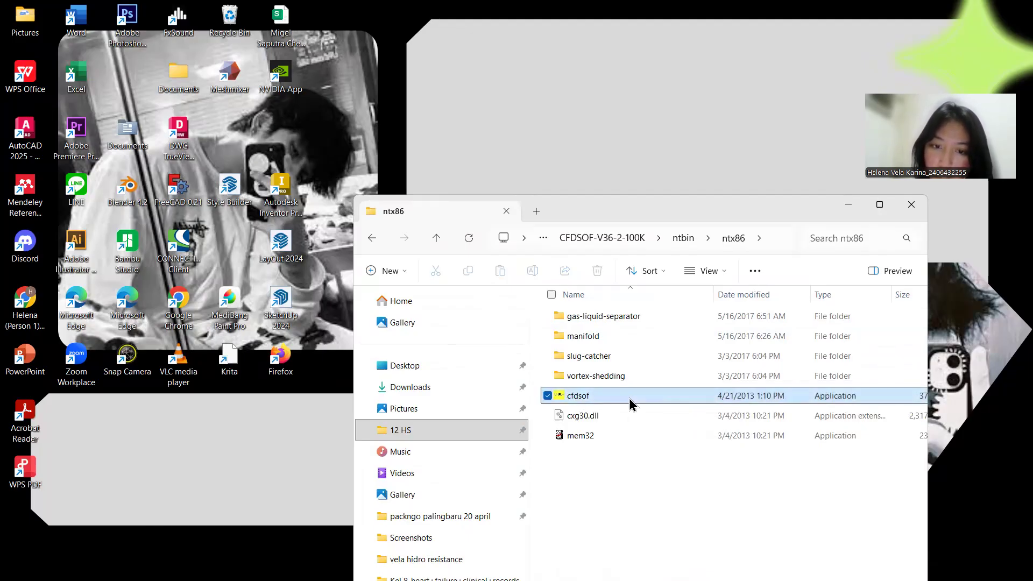
pyautogui.click(848, 205)
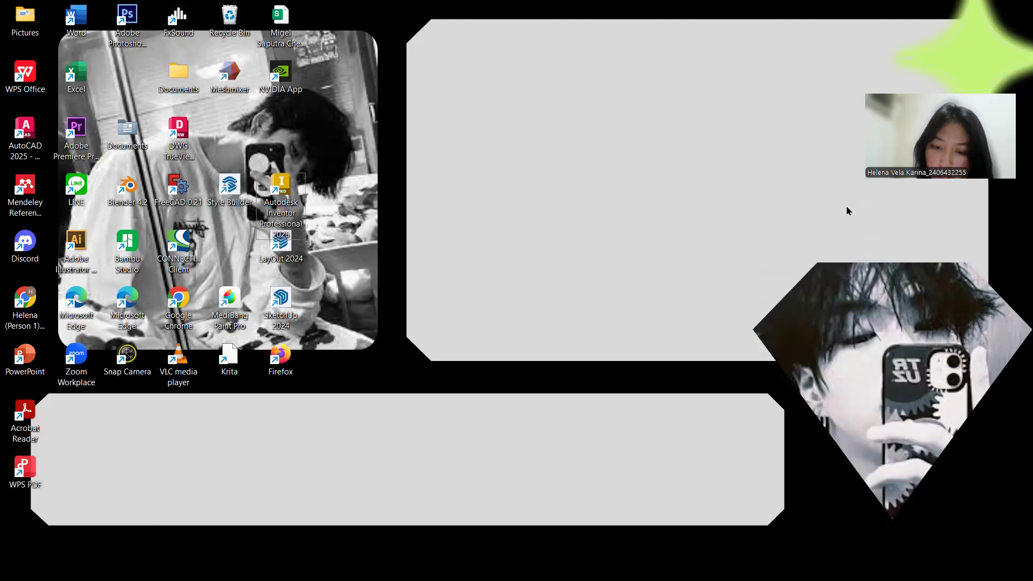
# Step: Switch to CFDSOF and allocate memory for the case with the default limits
pyautogui.click(725, 564)
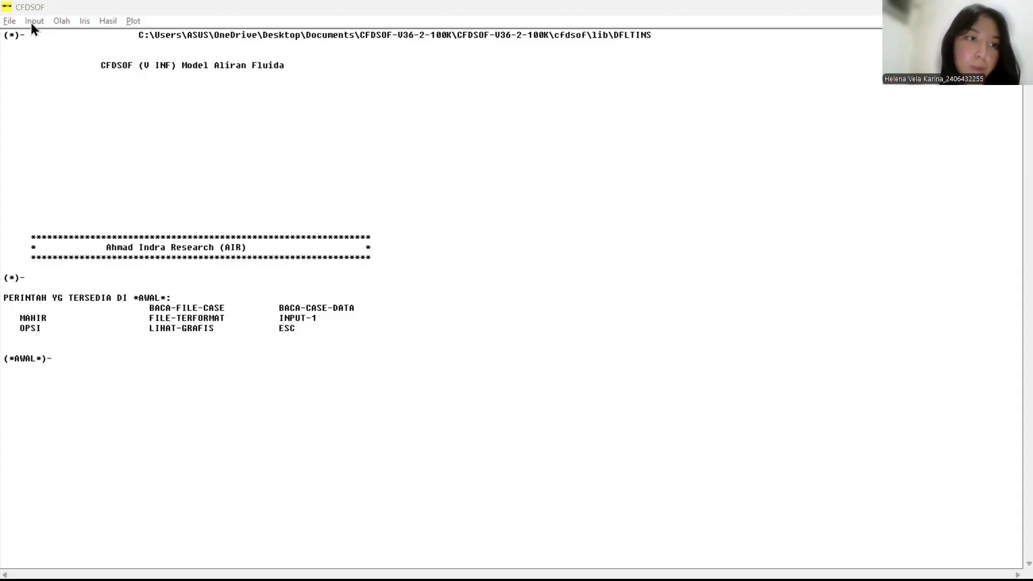
pyautogui.click(32, 22)
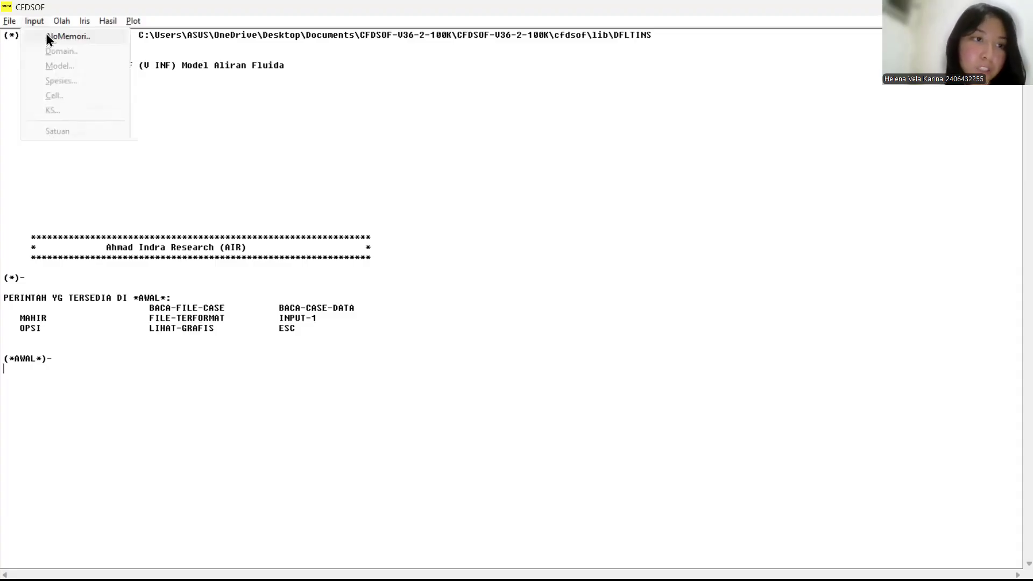
pyautogui.click(46, 35)
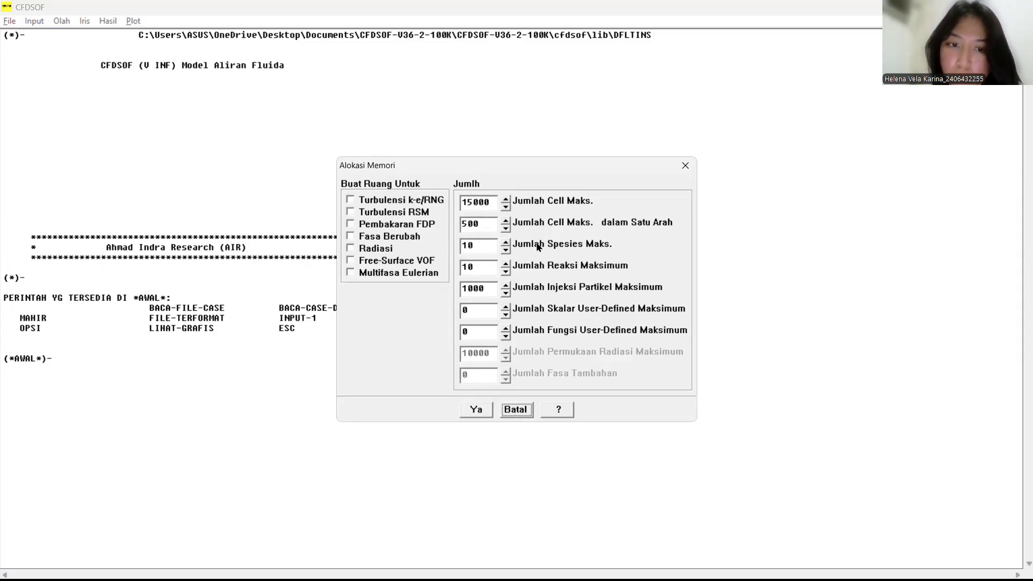
pyautogui.click(475, 412)
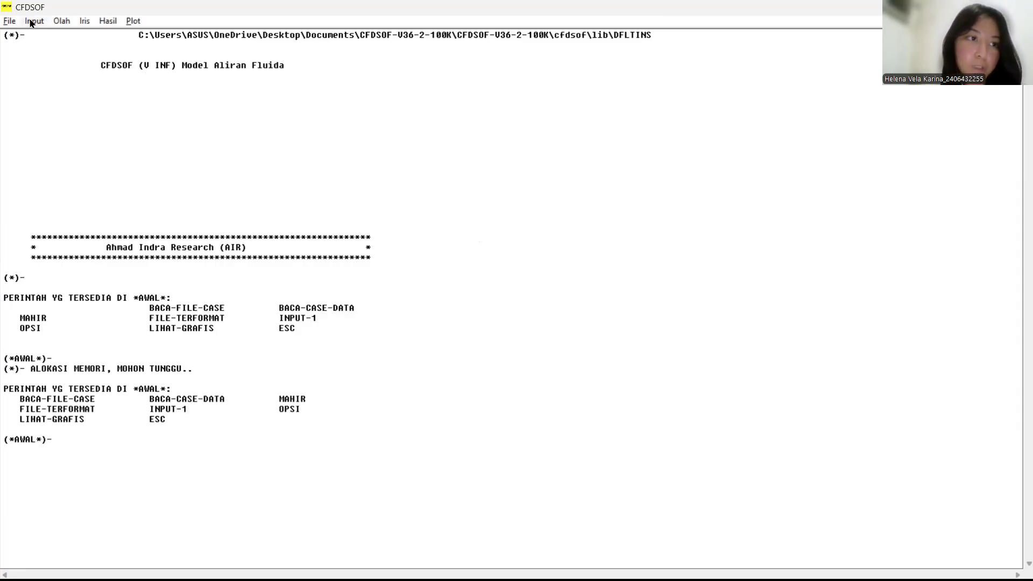
# Step: Define the domain grid with 12 cells in the I direction and 12 cells in the J direction
pyautogui.click(33, 21)
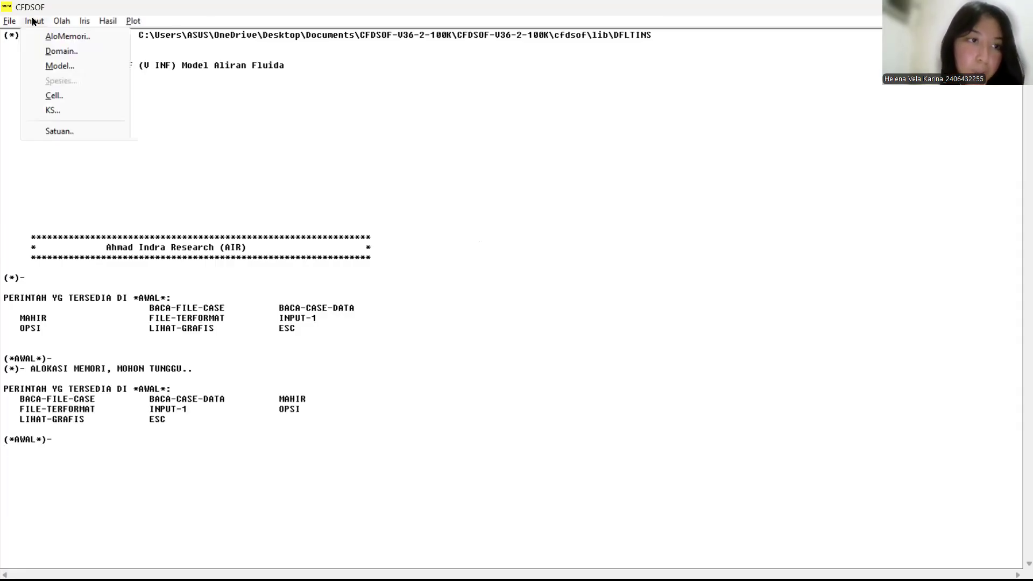
pyautogui.click(54, 52)
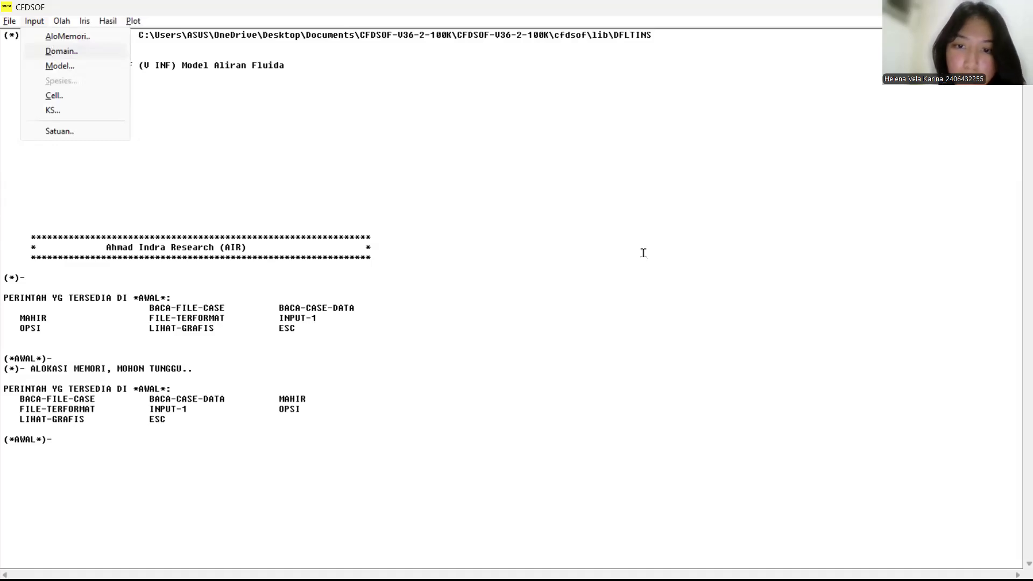
pyautogui.moveTo(643, 252); pyautogui.dragTo(609, 254)
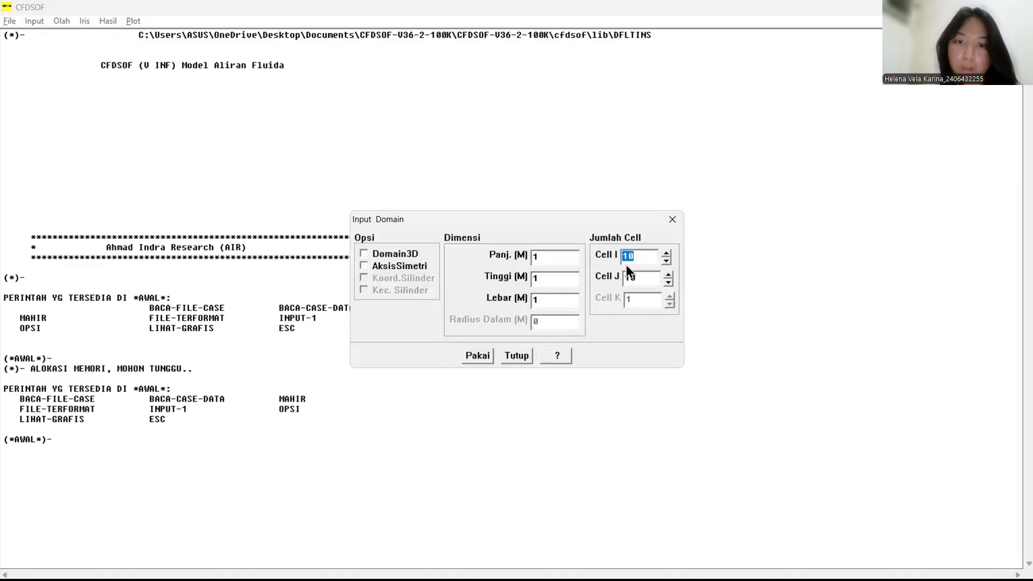
pyautogui.write('12')
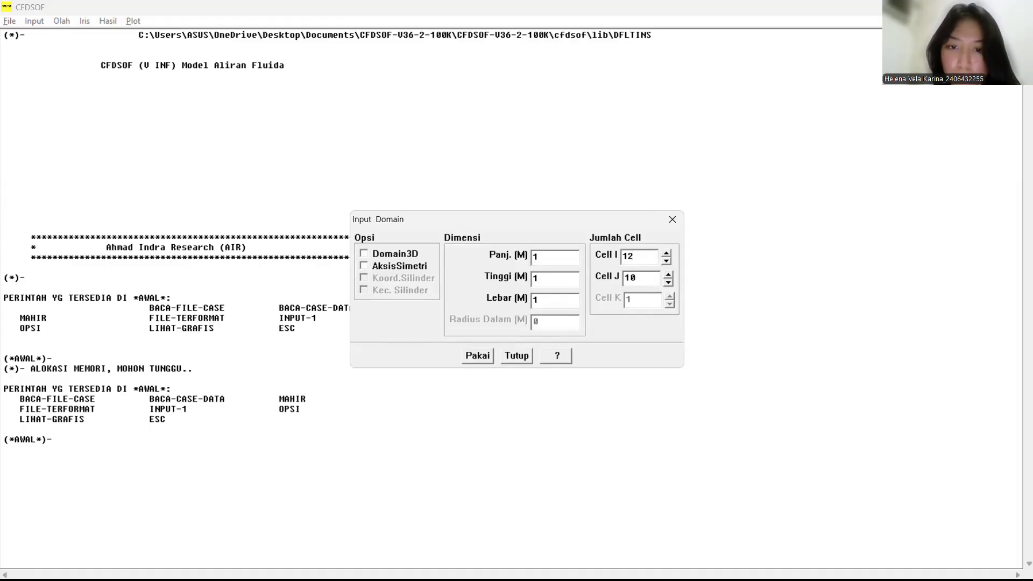
pyautogui.doubleClick(640, 281)
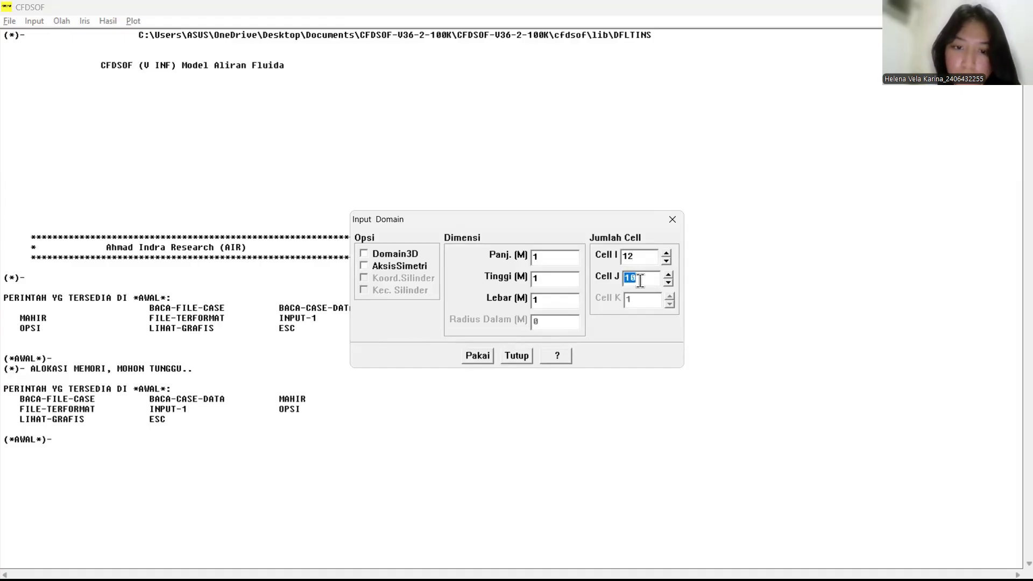
pyautogui.write('12')
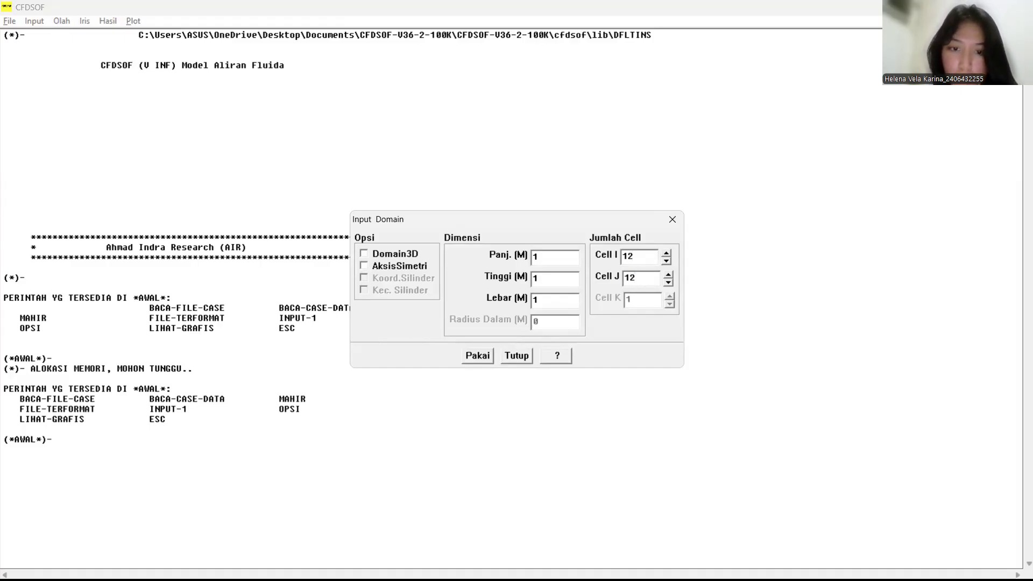
pyautogui.click(485, 356)
pyautogui.click(525, 357)
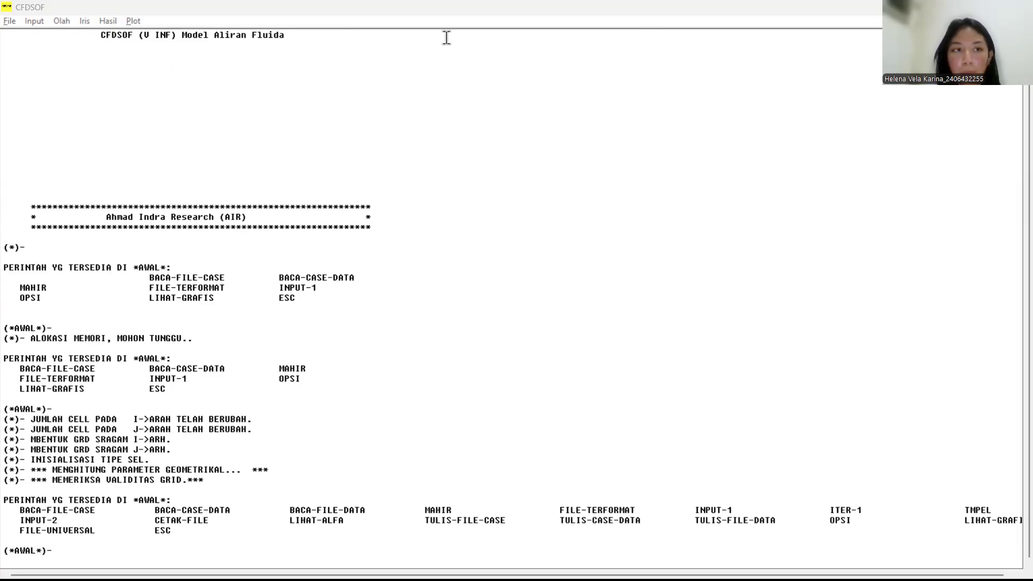
# Step: Enable the temperature calculation option (Hitung Temperatur) for heat transfer in the model settings and apply it
pyautogui.click(42, 22)
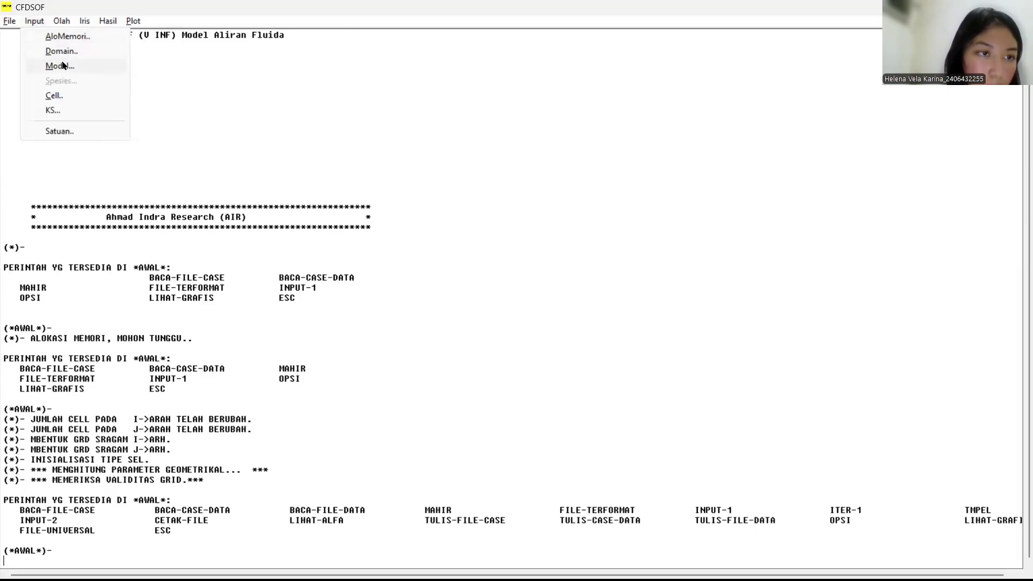
pyautogui.click(61, 65)
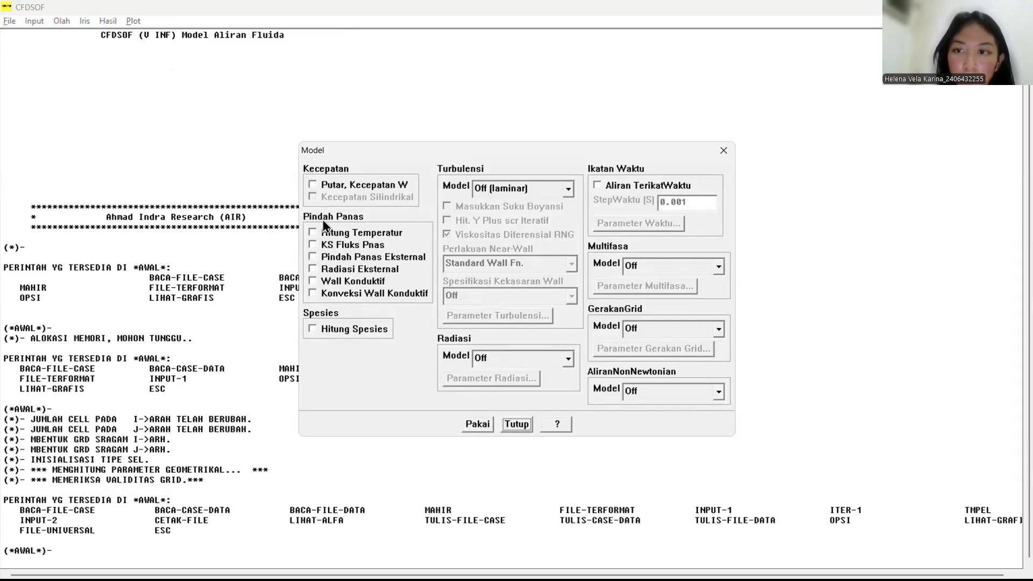
pyautogui.hotkey('alt', 'Tab')
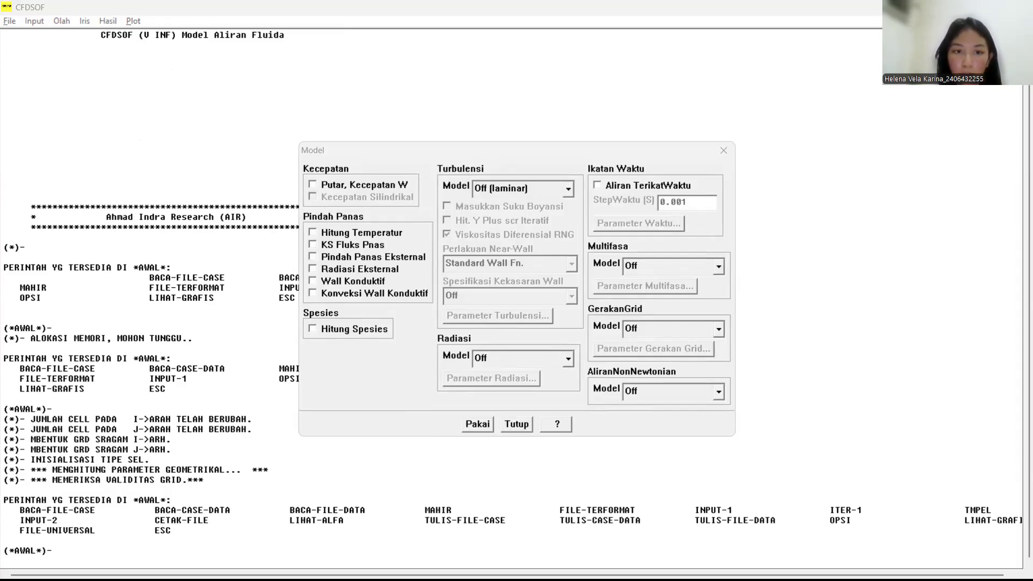
pyautogui.click(313, 232)
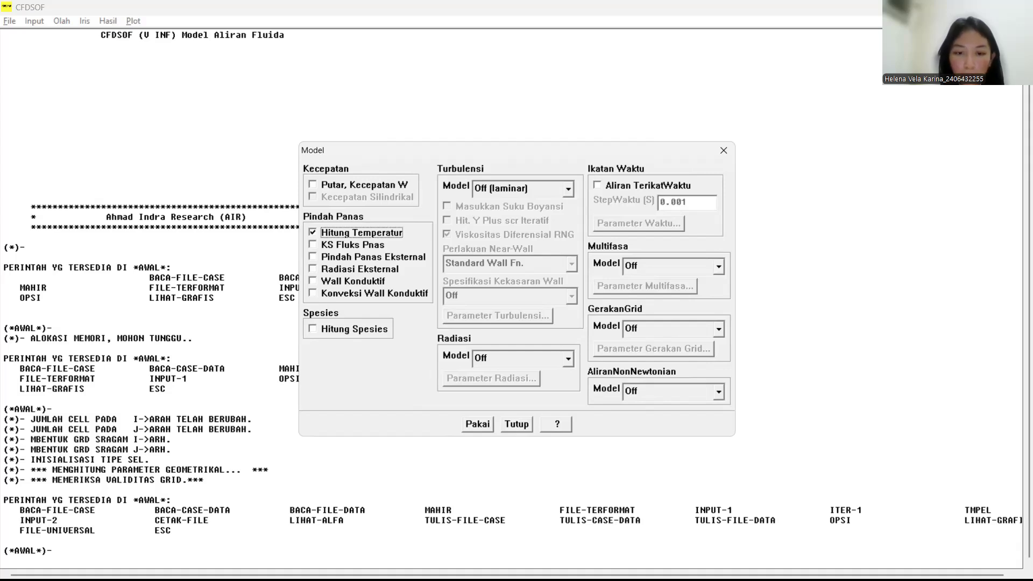
pyautogui.click(477, 424)
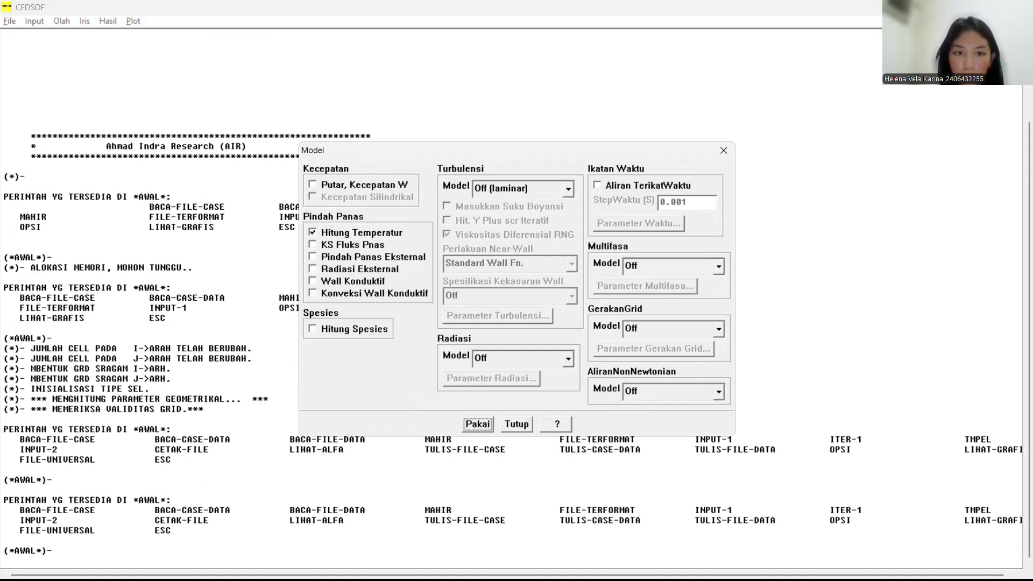
pyautogui.click(517, 424)
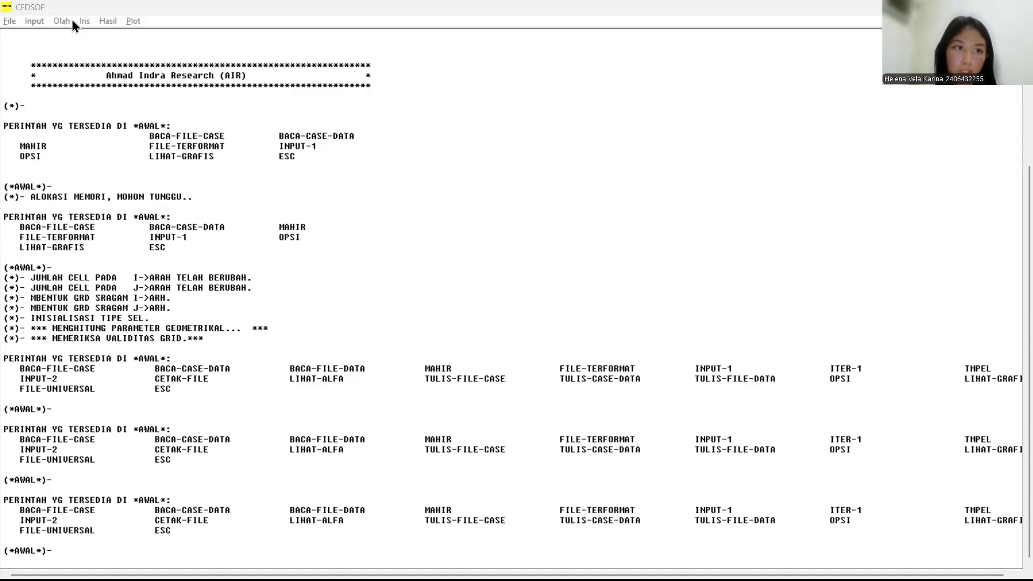
# Step: Open the cell settings (Atur Cell) and display the computational grid
pyautogui.click(33, 22)
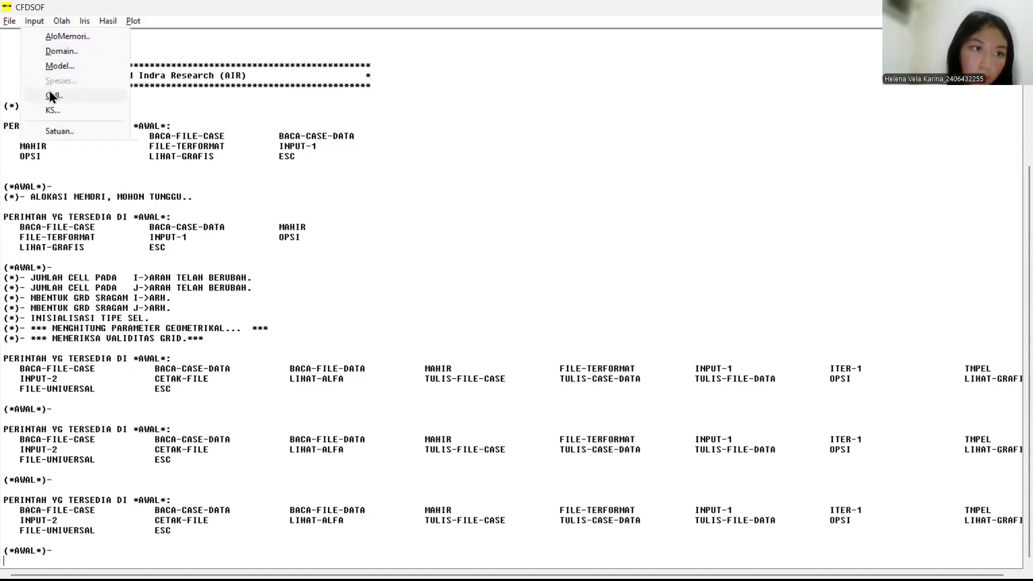
pyautogui.click(50, 94)
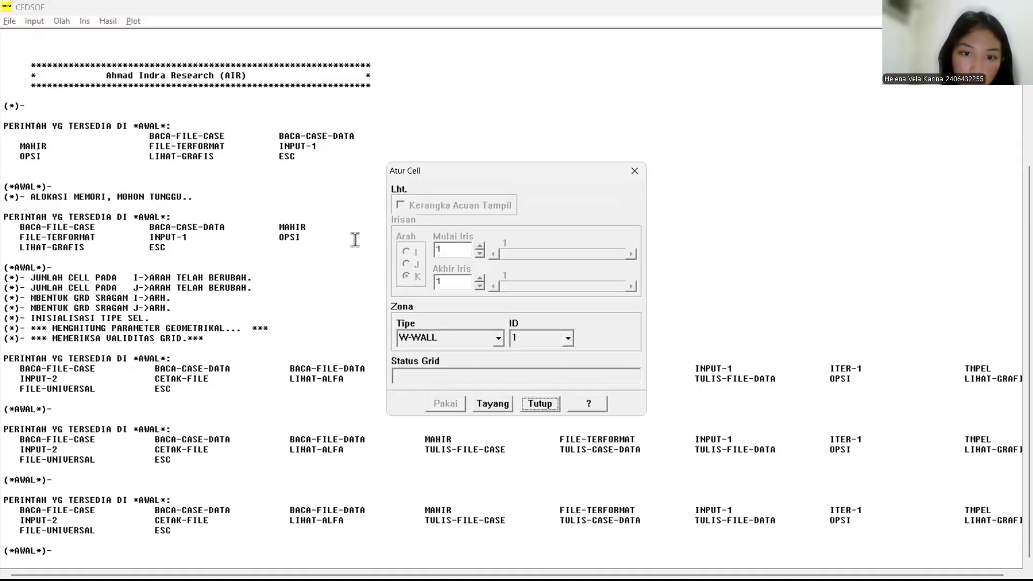
pyautogui.click(489, 402)
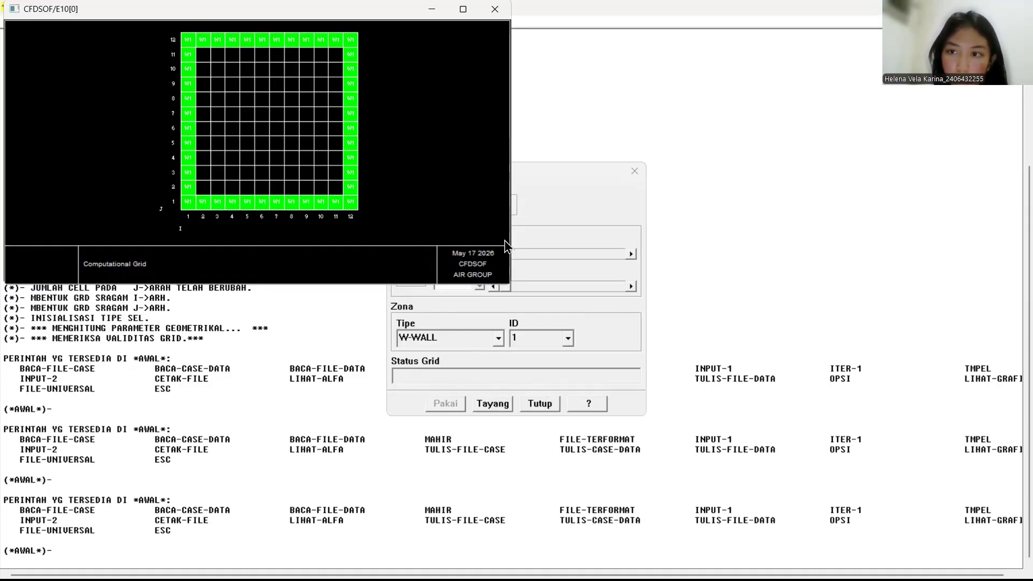
pyautogui.hotkey('alt', 'Tab')
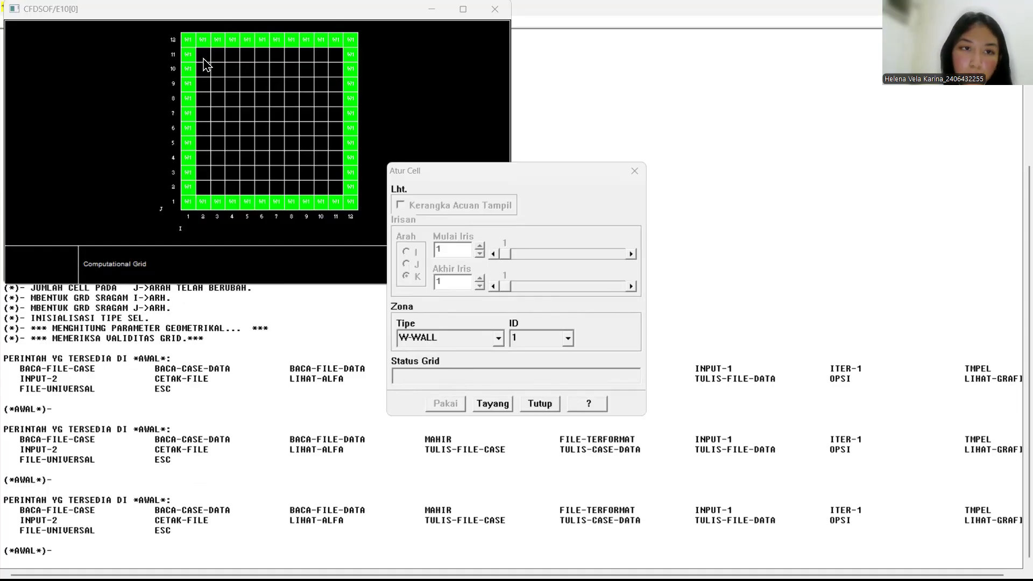
# Step: Assign the interior cells, I 2 to 11 and J 2 to 11, to zone type W-WALL with ID 2
pyautogui.moveTo(203, 59)
pyautogui.mouseDown()
pyautogui.moveTo(321, 186)
pyautogui.moveTo(336, 187)
pyautogui.mouseUp()
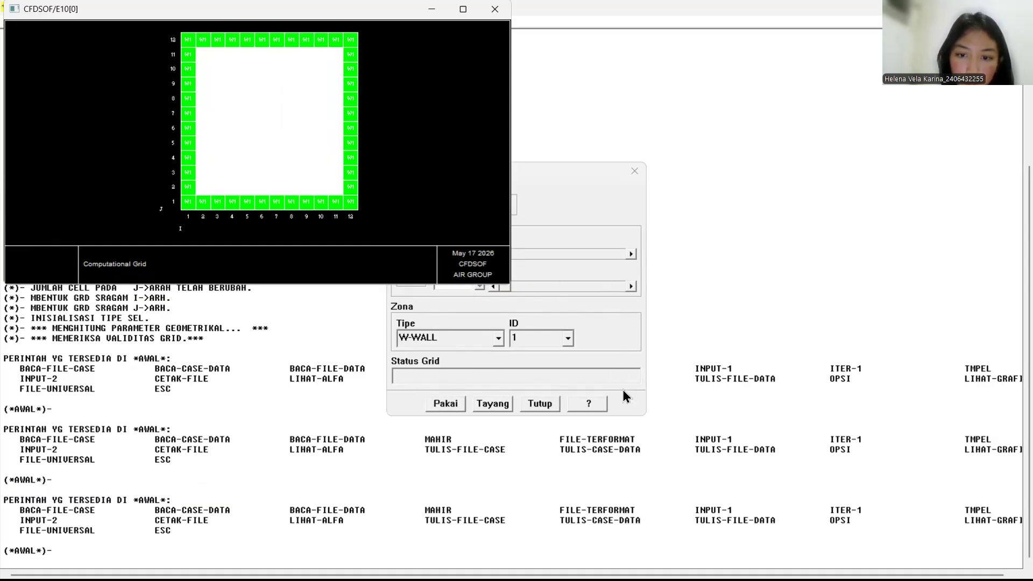
pyautogui.click(744, 391)
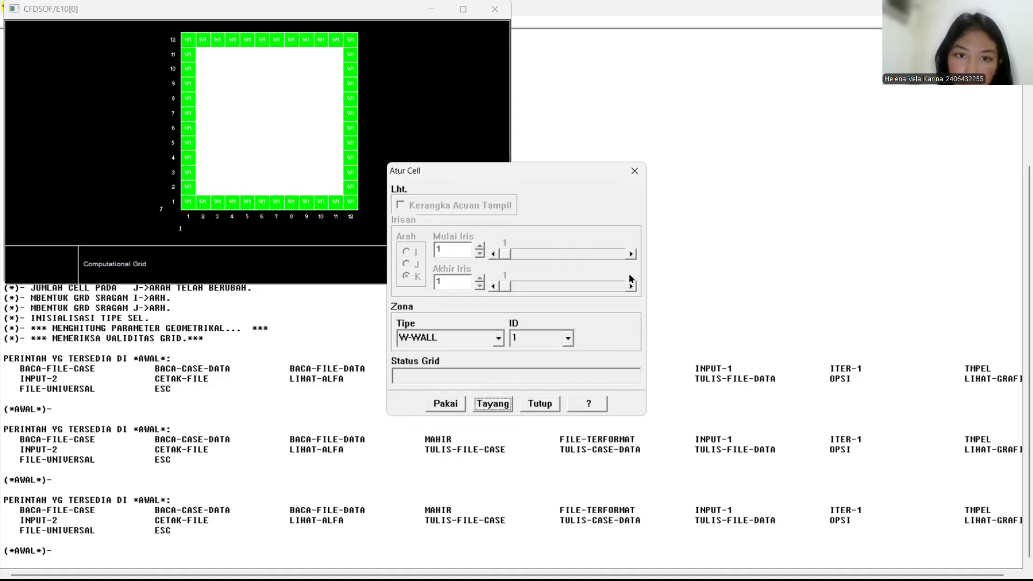
pyautogui.moveTo(508, 171); pyautogui.dragTo(798, 188)
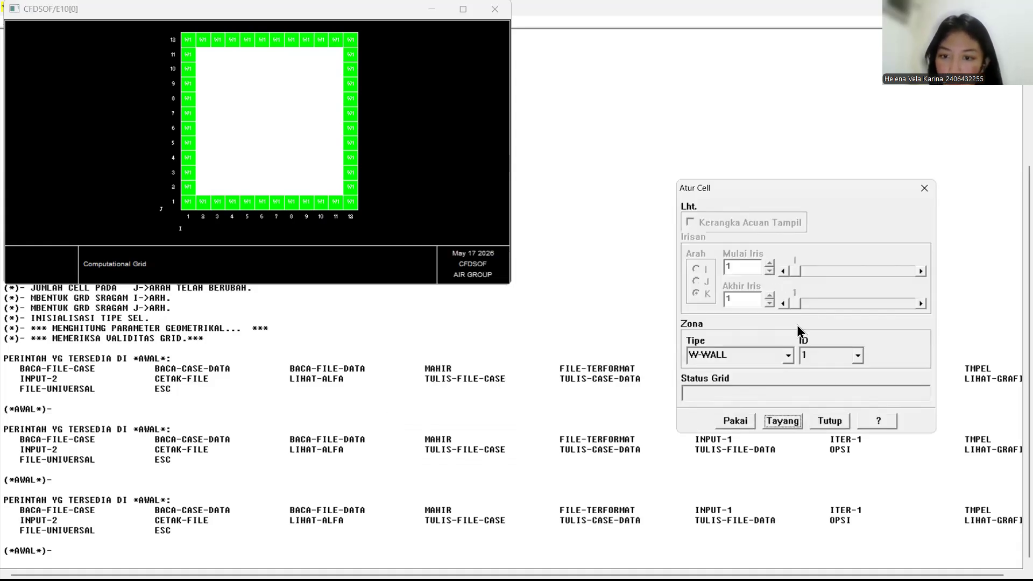
pyautogui.click(857, 360)
pyautogui.click(828, 383)
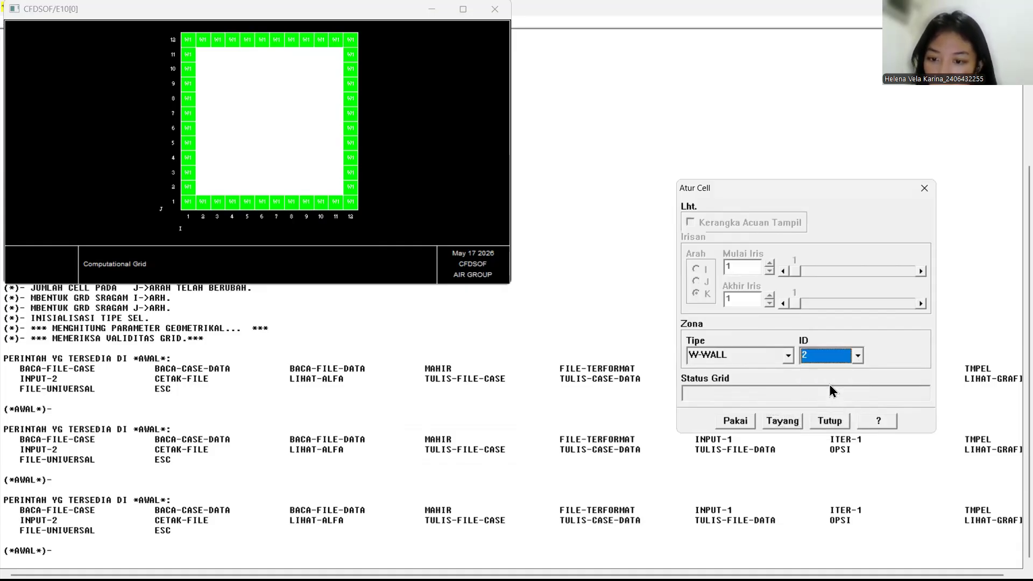
pyautogui.click(725, 420)
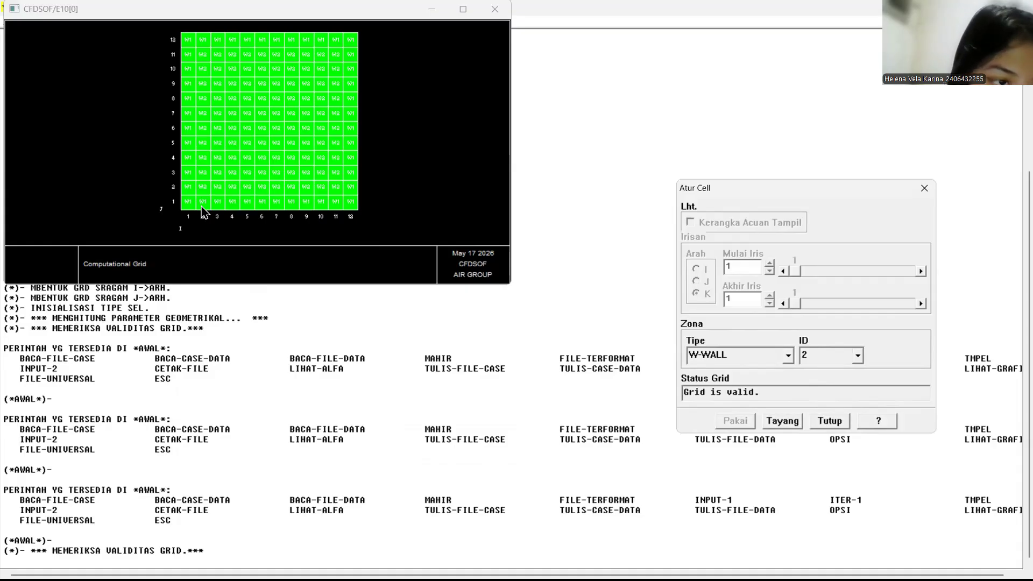
# Step: Assign the bottom-row cells, I 2 to 11 at J 1, to zone type W-WALL with ID 3
pyautogui.moveTo(201, 209)
pyautogui.mouseDown()
pyautogui.moveTo(336, 202)
pyautogui.moveTo(283, 206)
pyautogui.mouseUp()
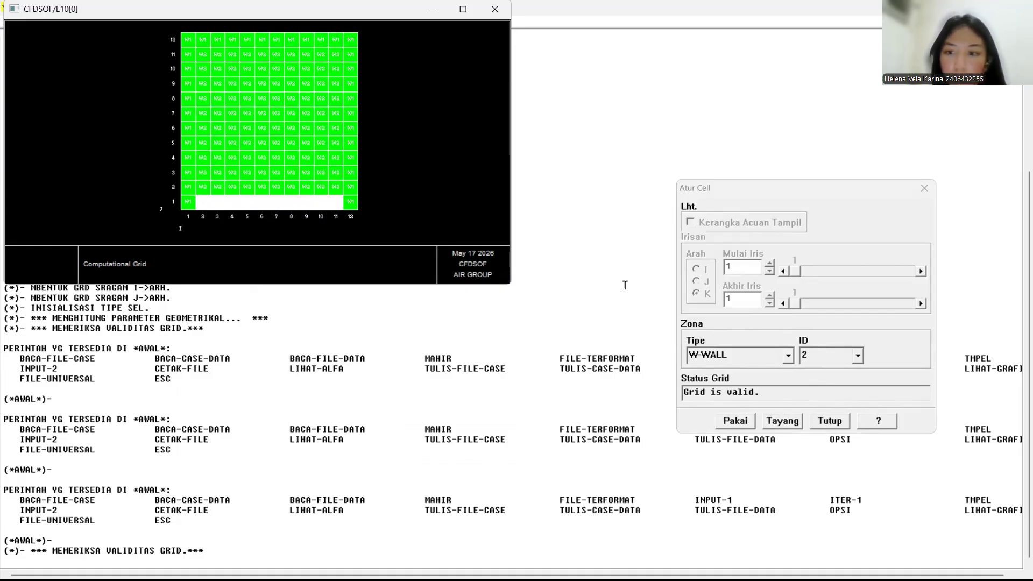
pyautogui.click(856, 357)
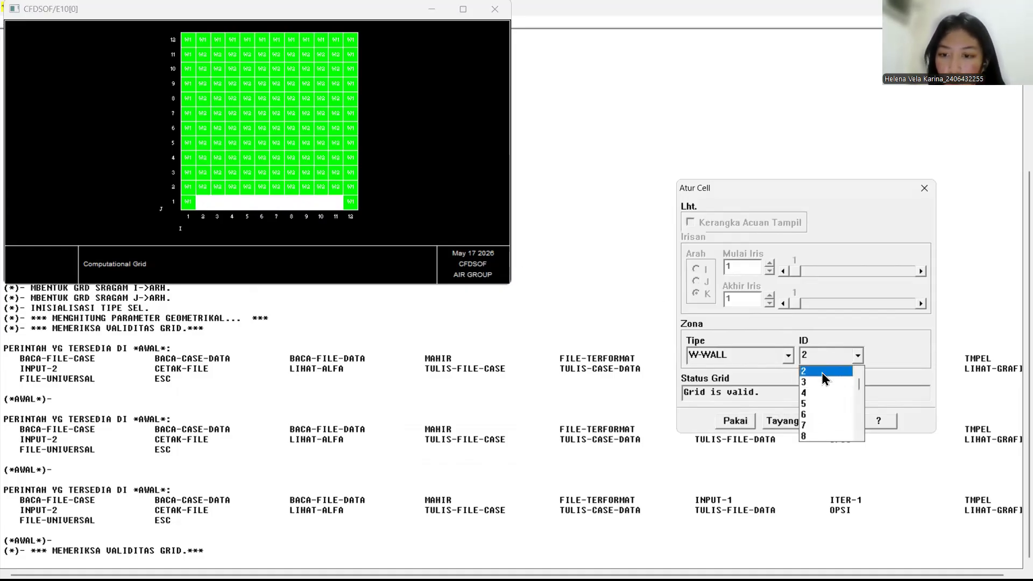
pyautogui.click(811, 383)
pyautogui.click(736, 420)
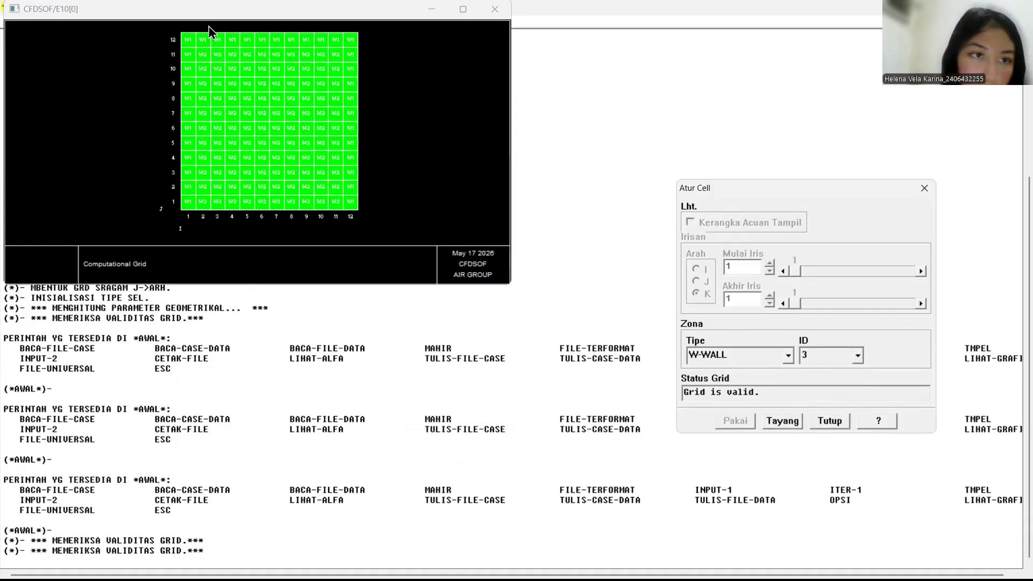
# Step: Assign the top-row cells, I 2 to 11 at J 12, to W-WALL ID 4 and close the cell settings and grid display
pyautogui.moveTo(202, 42); pyautogui.dragTo(330, 41)
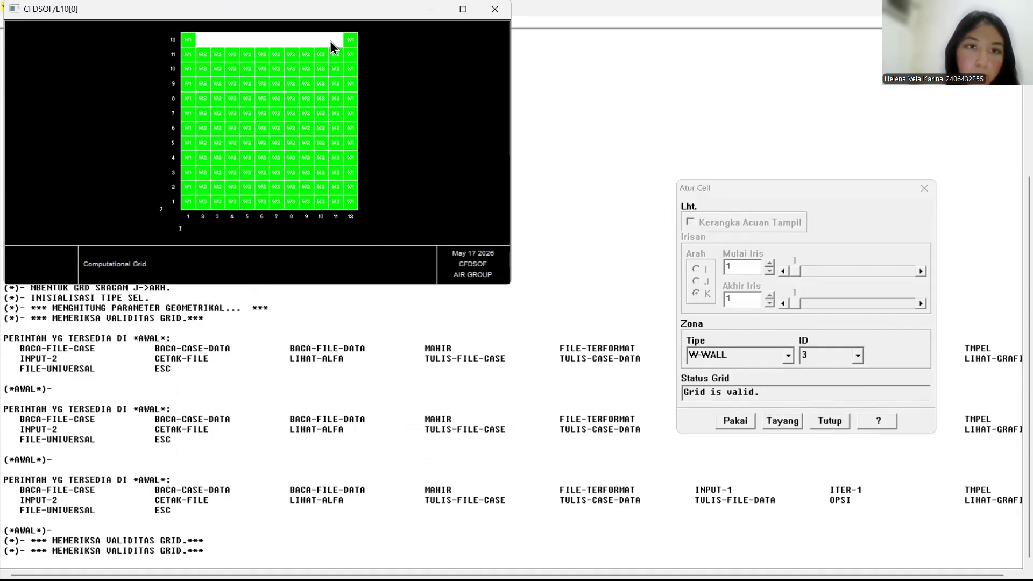
pyautogui.click(858, 357)
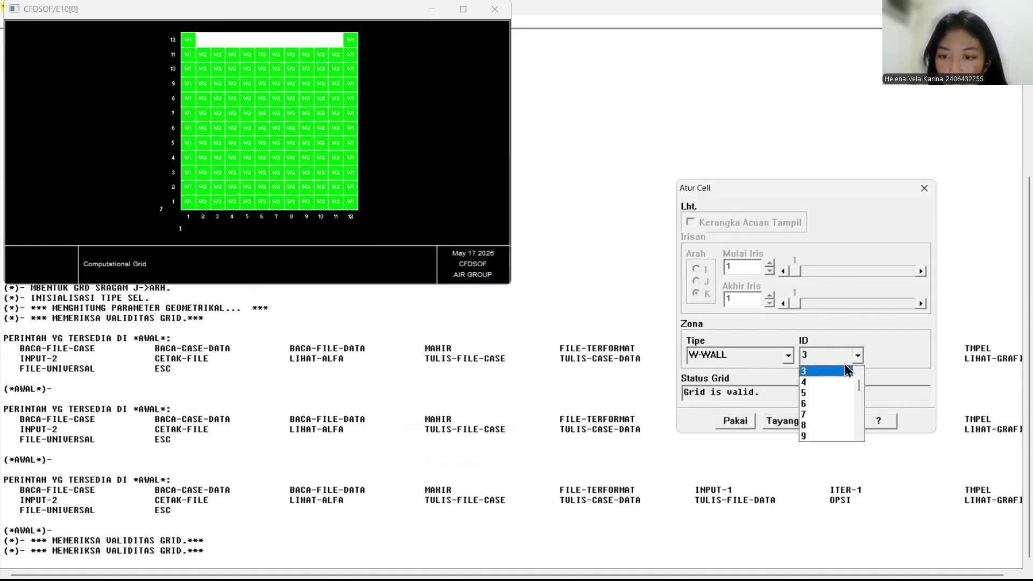
pyautogui.click(821, 383)
pyautogui.click(738, 421)
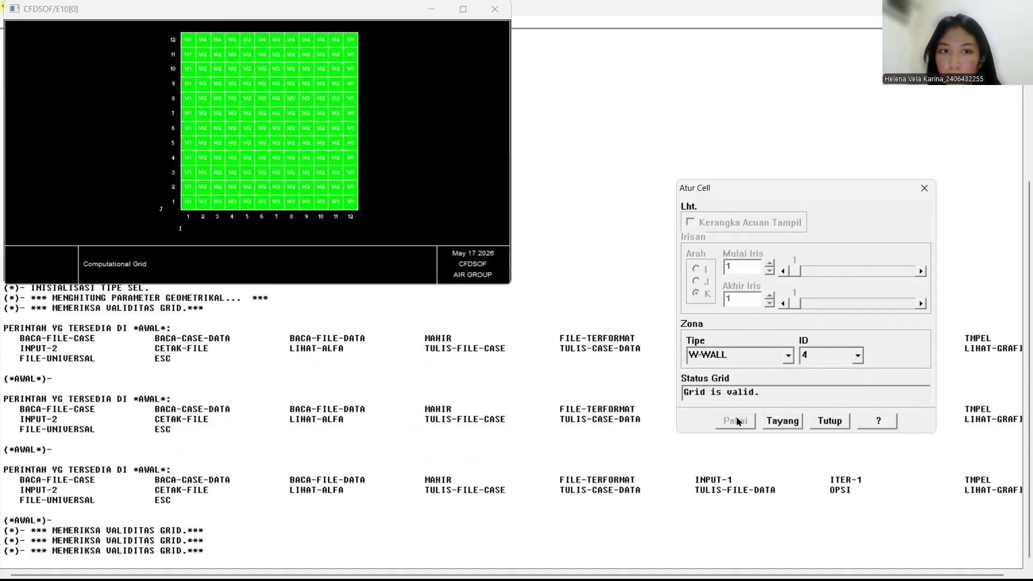
pyautogui.click(828, 420)
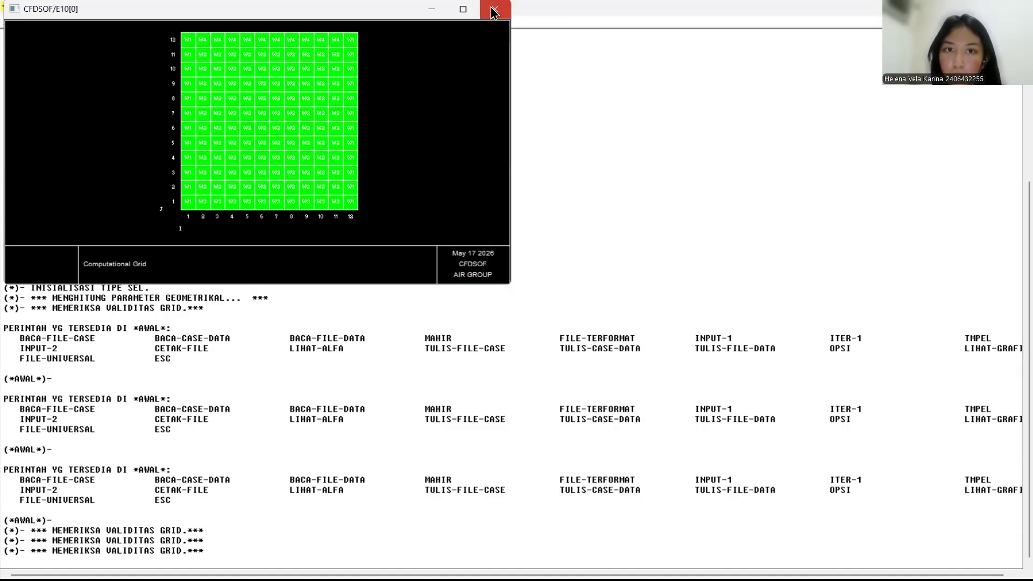
pyautogui.click(494, 10)
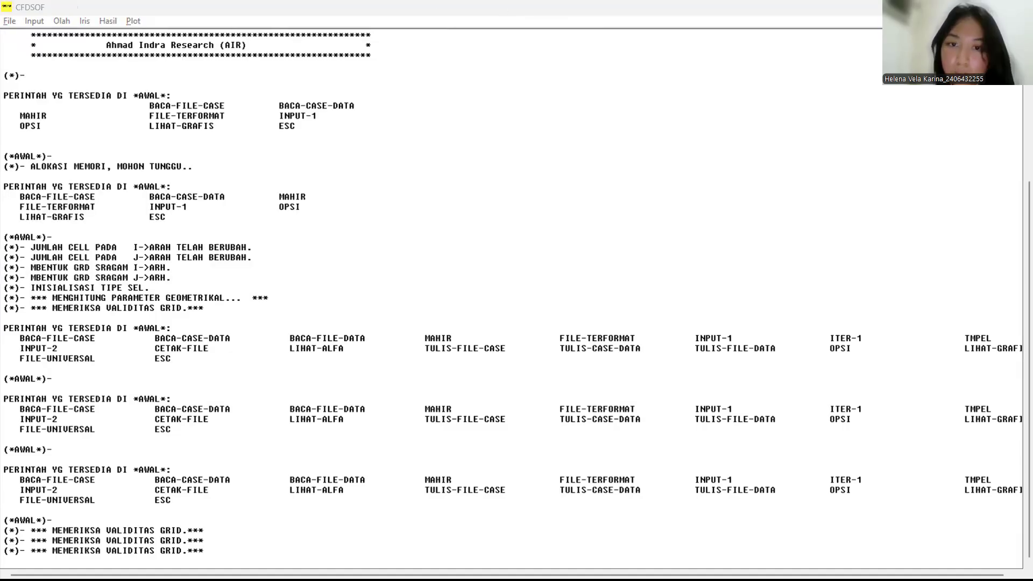
# Step: Open the boundary conditions (KS) and apply a constant temperature of 273 K to W-WALL-1 as an ordinary wall
pyautogui.click(32, 21)
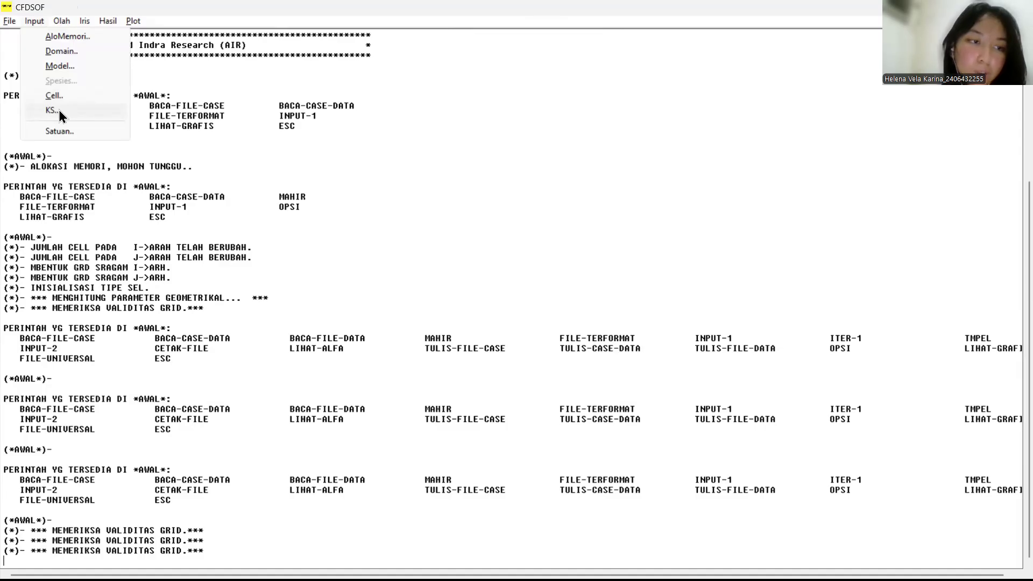
pyautogui.click(59, 110)
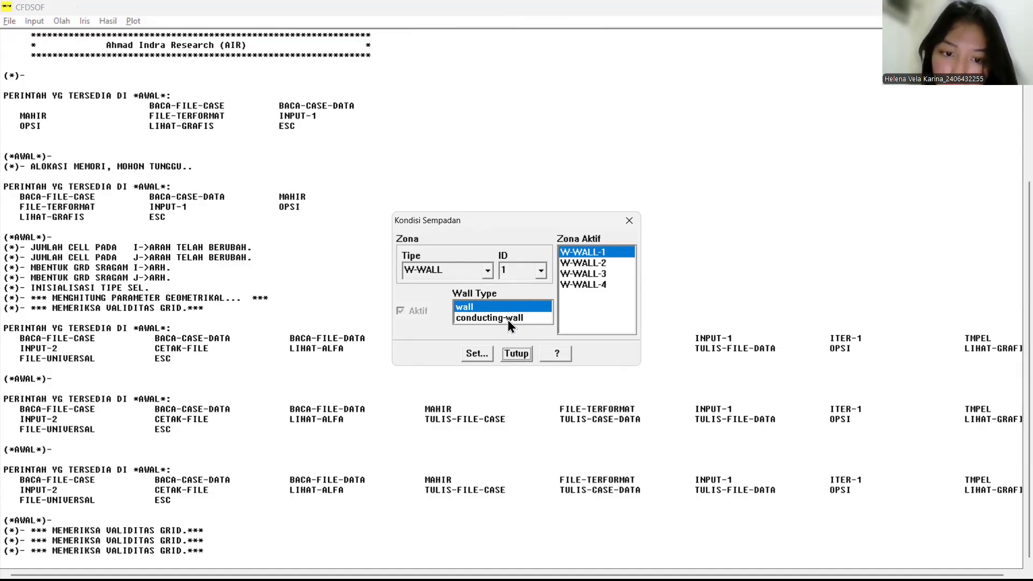
pyautogui.click(483, 356)
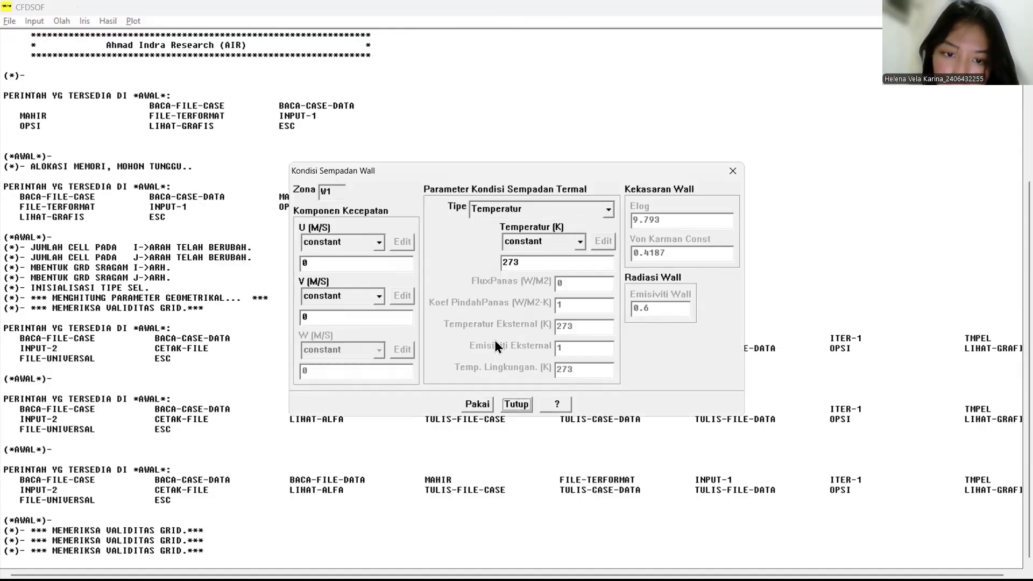
pyautogui.click(529, 261)
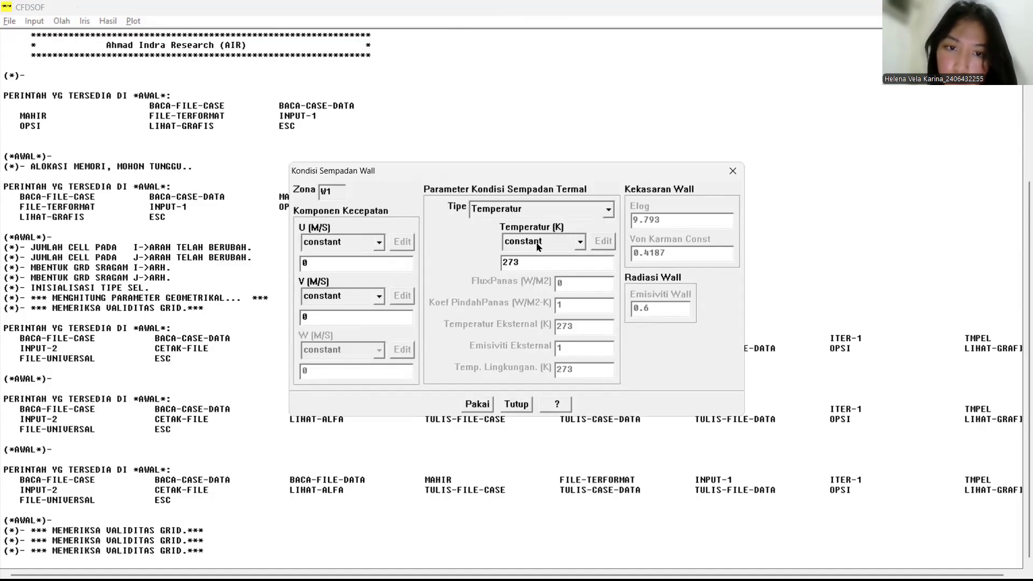
pyautogui.click(468, 410)
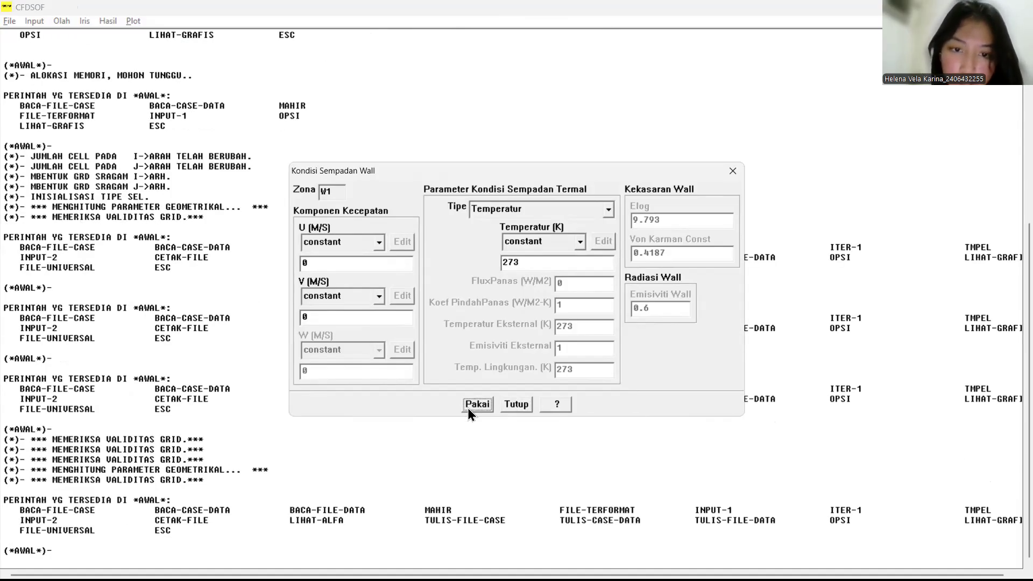
pyautogui.click(521, 409)
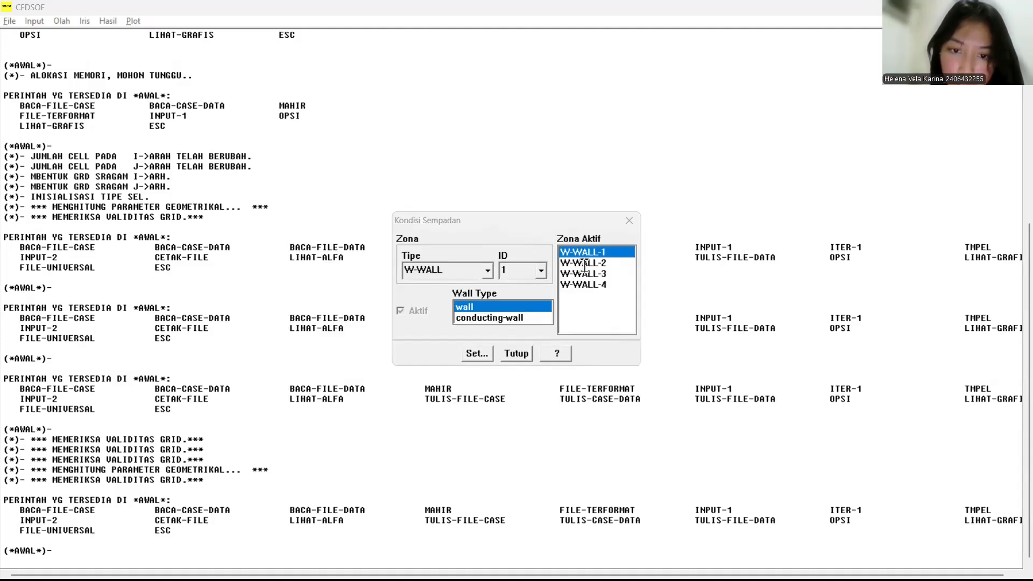
# Step: Make W-WALL-2 a conducting-wall and apply a constant thermal conductivity of 16.2 W/M-K
pyautogui.click(582, 263)
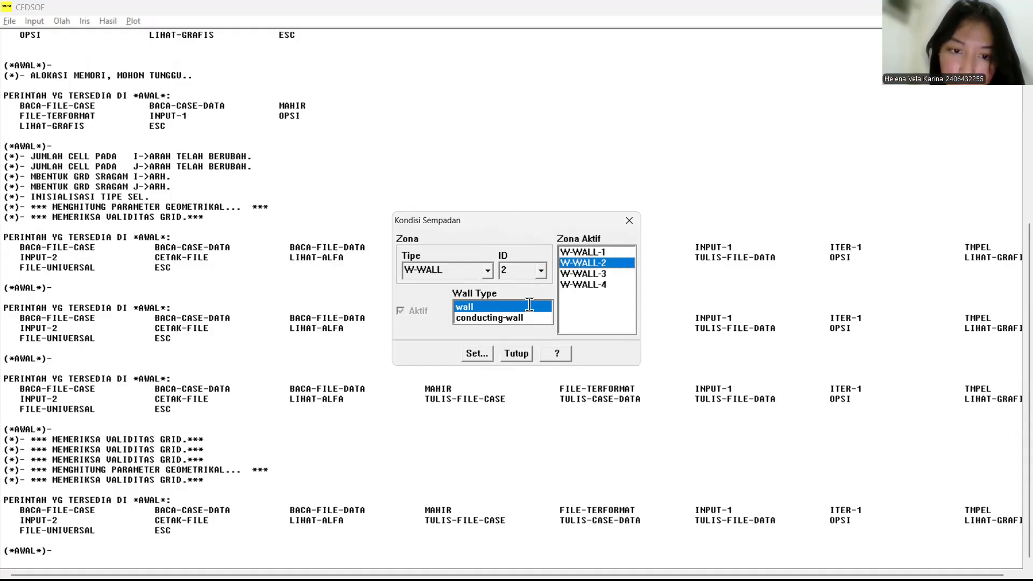
pyautogui.click(498, 317)
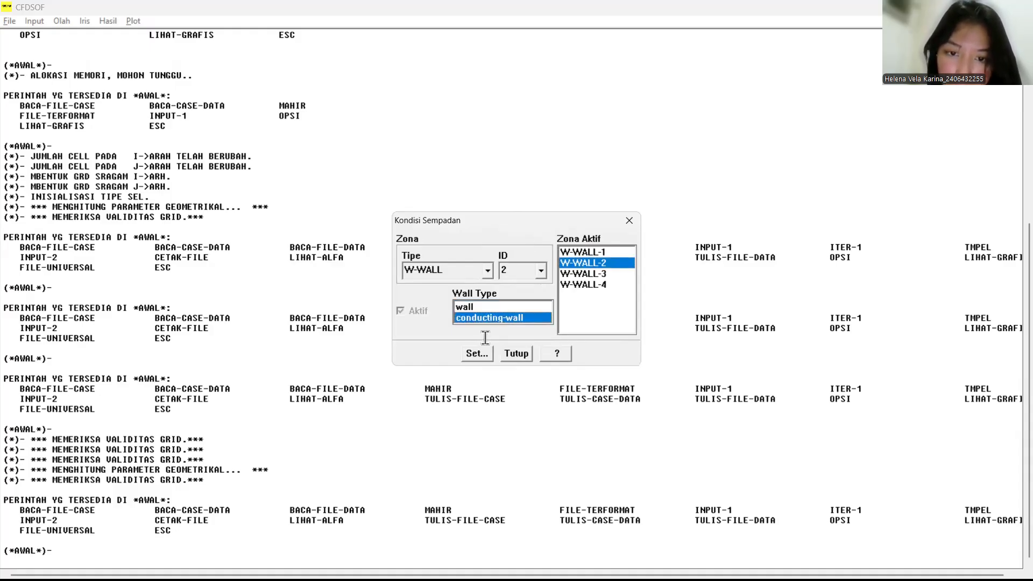
pyautogui.click(470, 353)
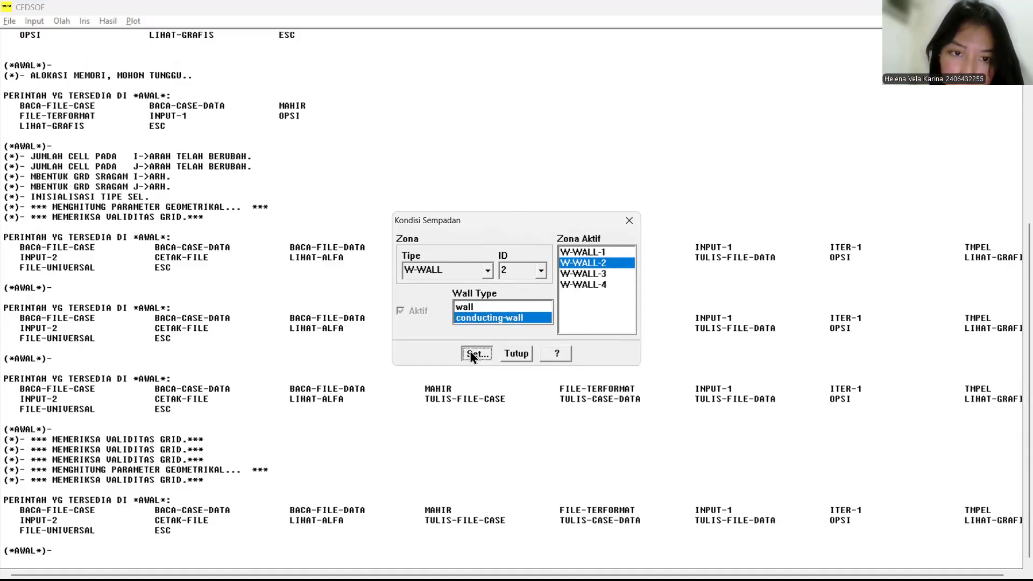
pyautogui.click(481, 240)
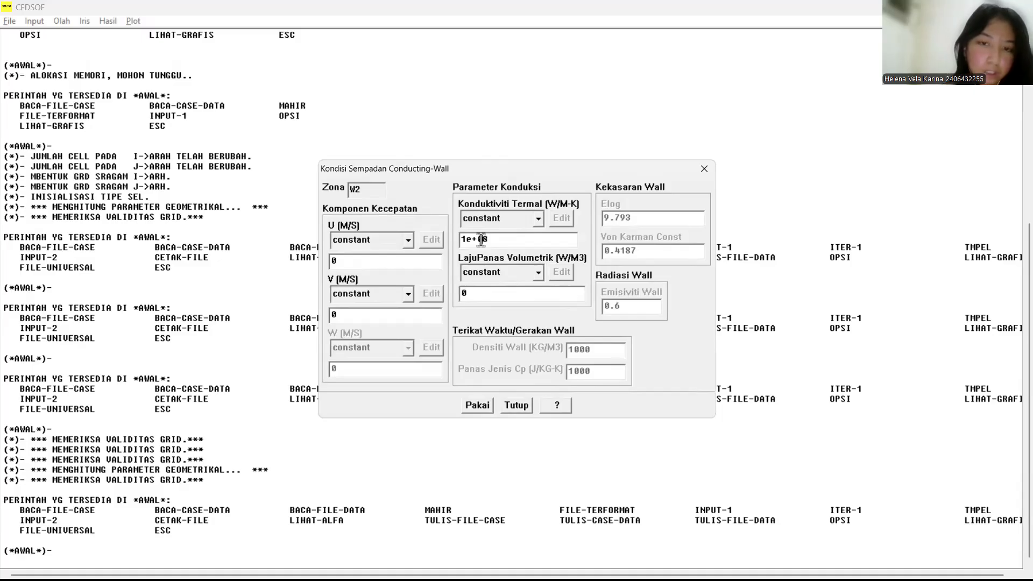
pyautogui.moveTo(472, 239)
pyautogui.mouseDown()
pyautogui.moveTo(501, 234)
pyautogui.moveTo(461, 241)
pyautogui.mouseUp()
pyautogui.write('16.2')
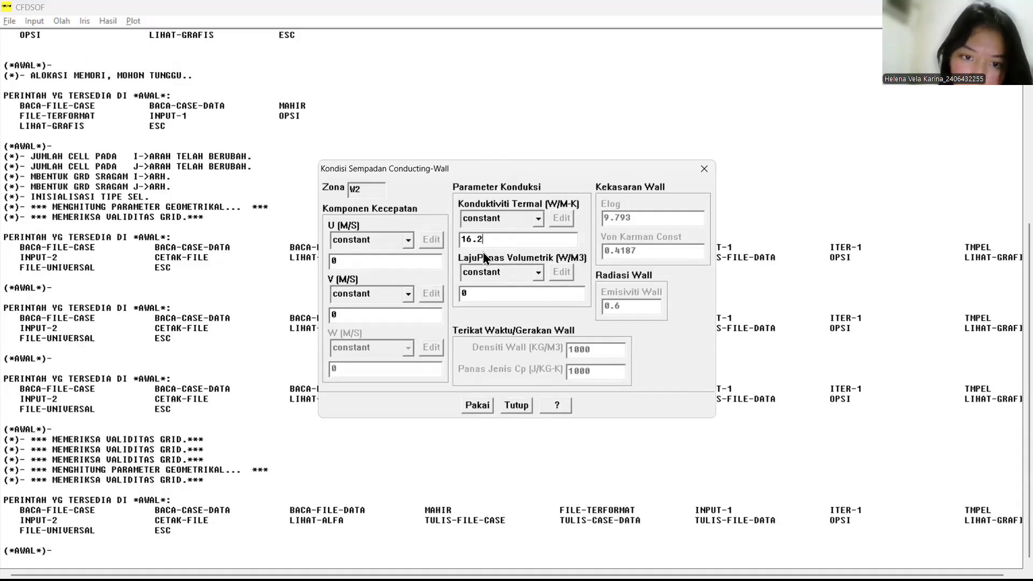
pyautogui.click(470, 403)
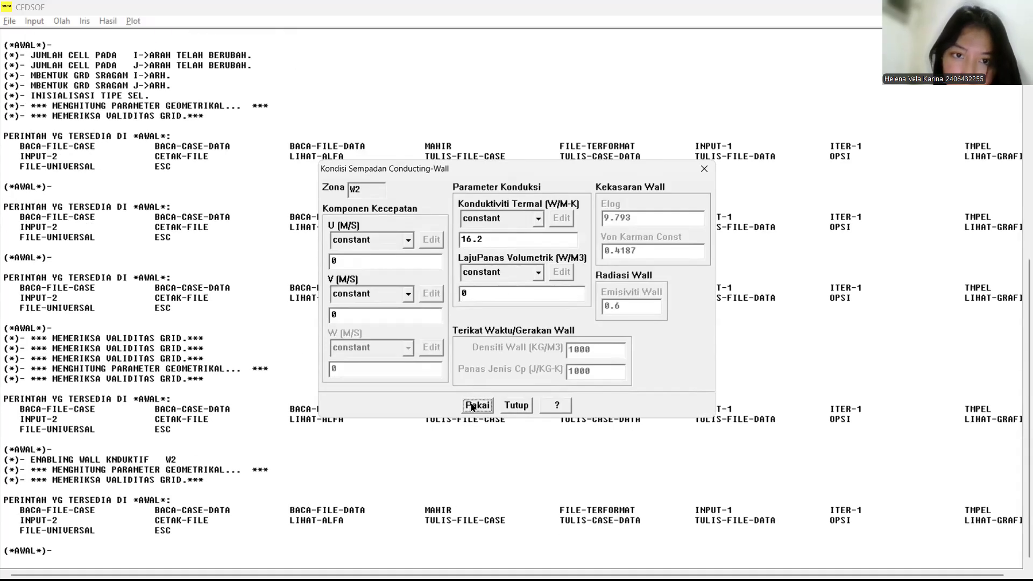
pyautogui.click(515, 406)
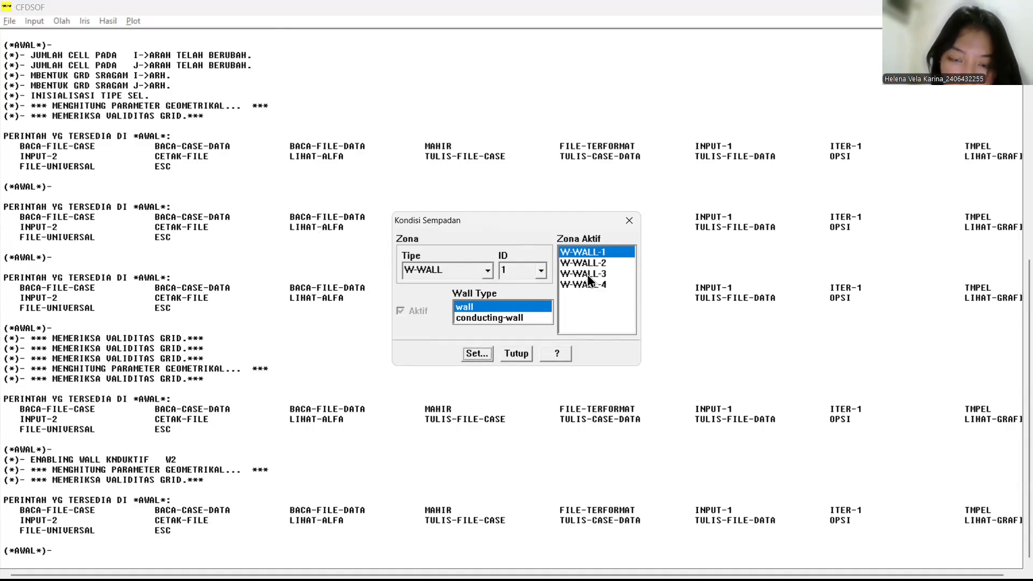
# Step: Set the constant temperature of boundary zone W-WALL-3 to 373 K and apply it
pyautogui.click(588, 274)
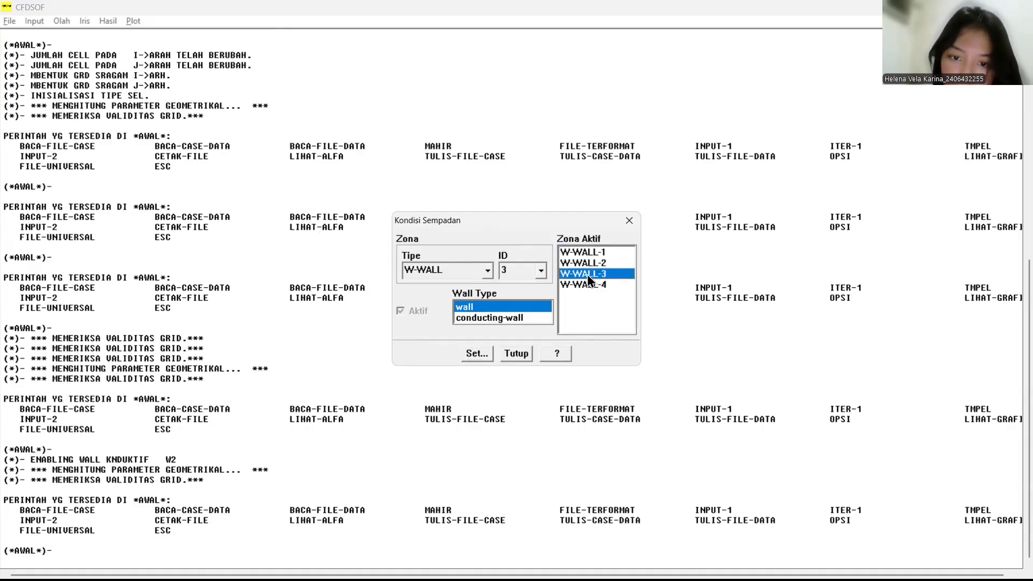
pyautogui.click(478, 350)
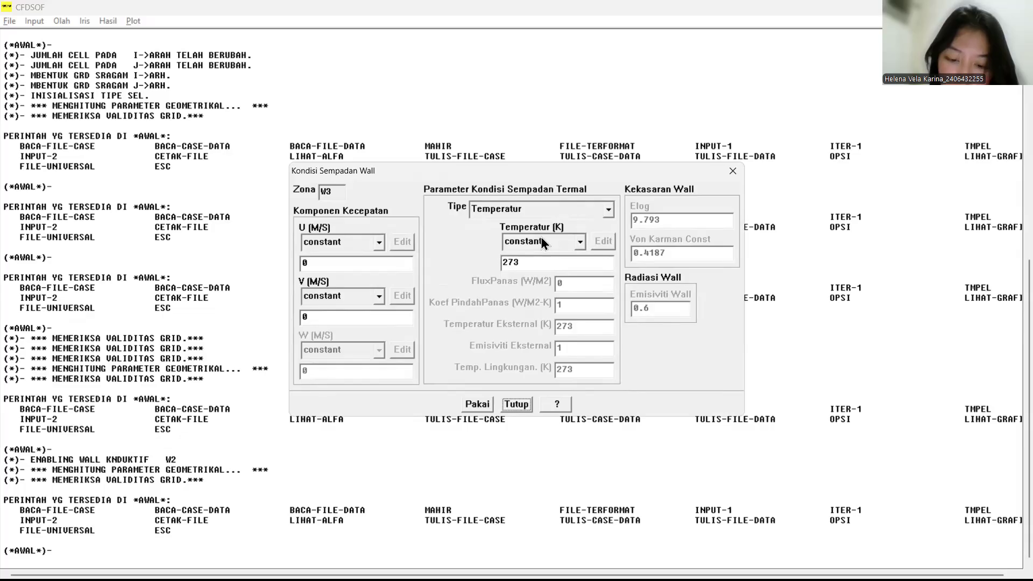
pyautogui.doubleClick(515, 262)
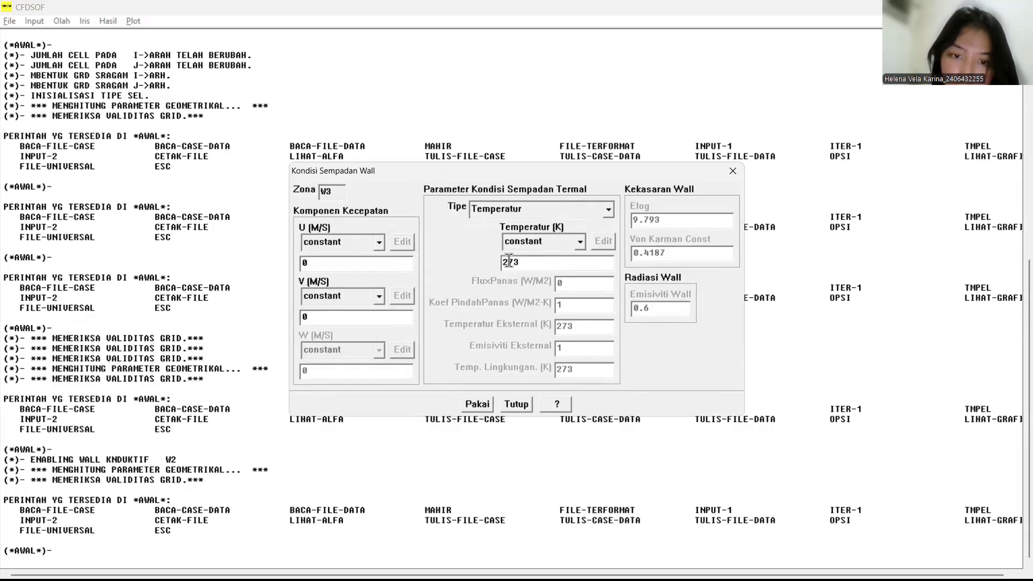
pyautogui.write('373')
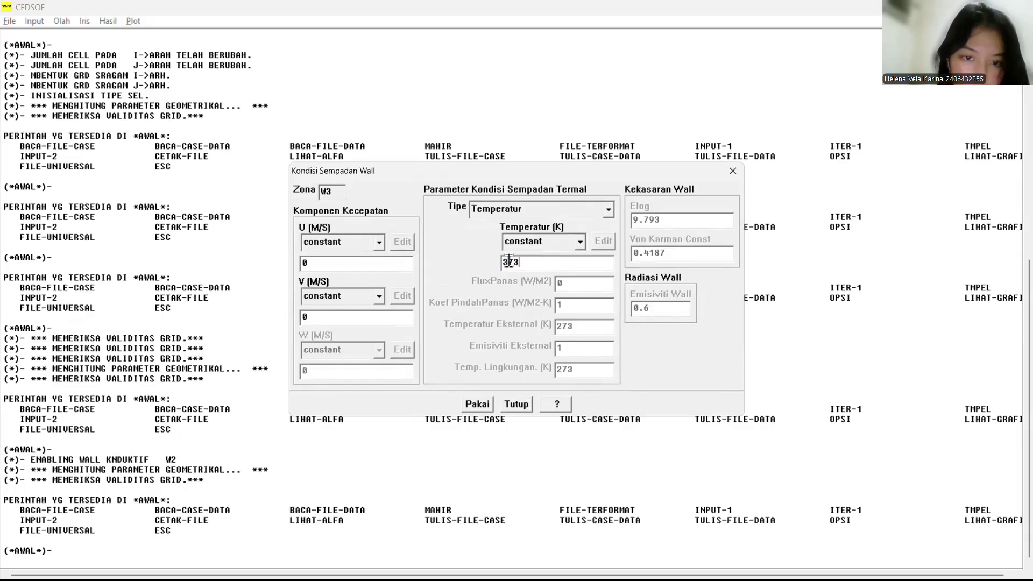
pyautogui.click(477, 403)
pyautogui.click(508, 400)
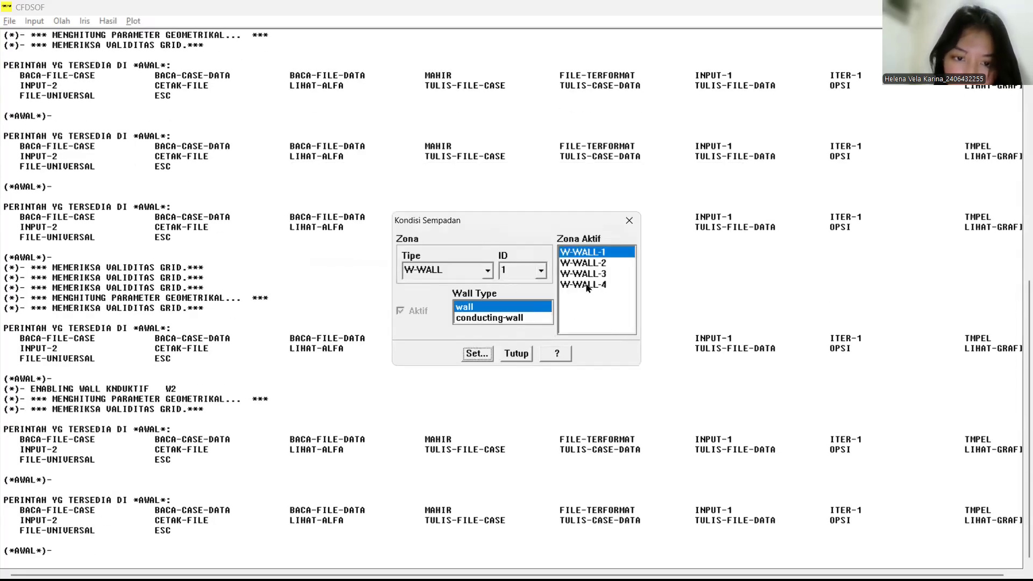
# Step: Set the constant temperature of boundary zone W-WALL-4 to 353 K and apply it
pyautogui.click(587, 285)
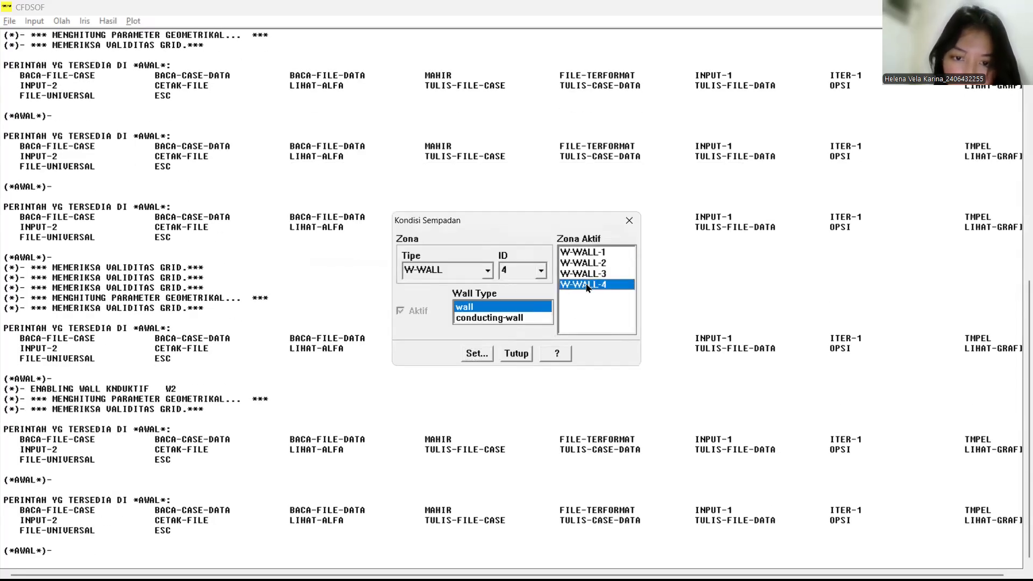
pyautogui.click(477, 356)
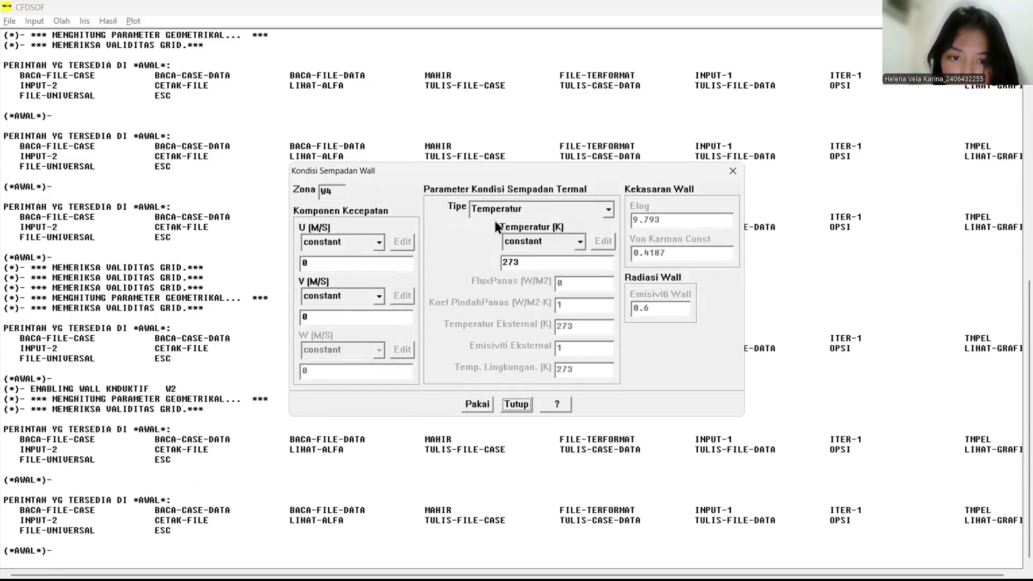
pyautogui.doubleClick(509, 263)
pyautogui.write('353')
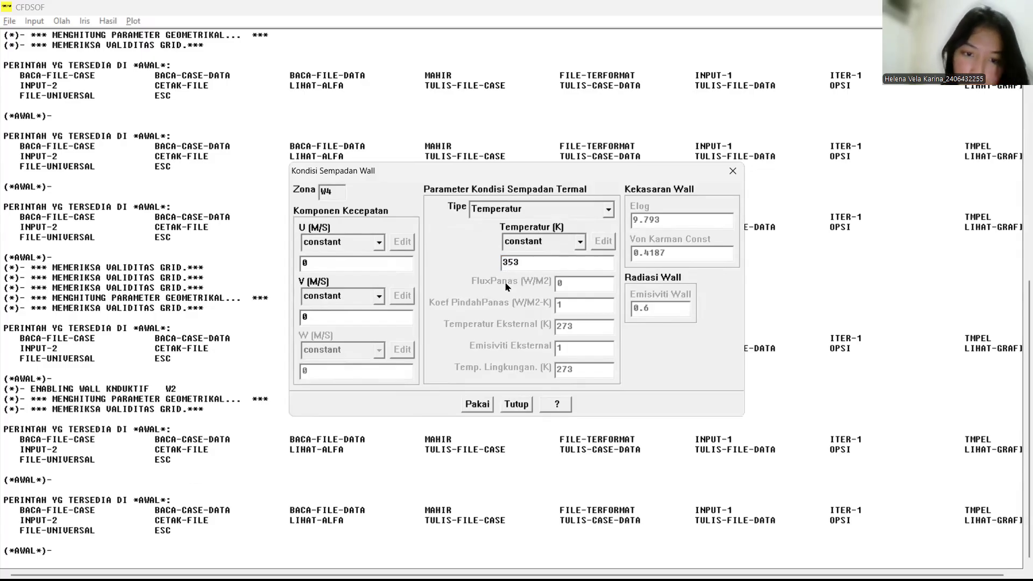
pyautogui.click(476, 403)
pyautogui.click(512, 404)
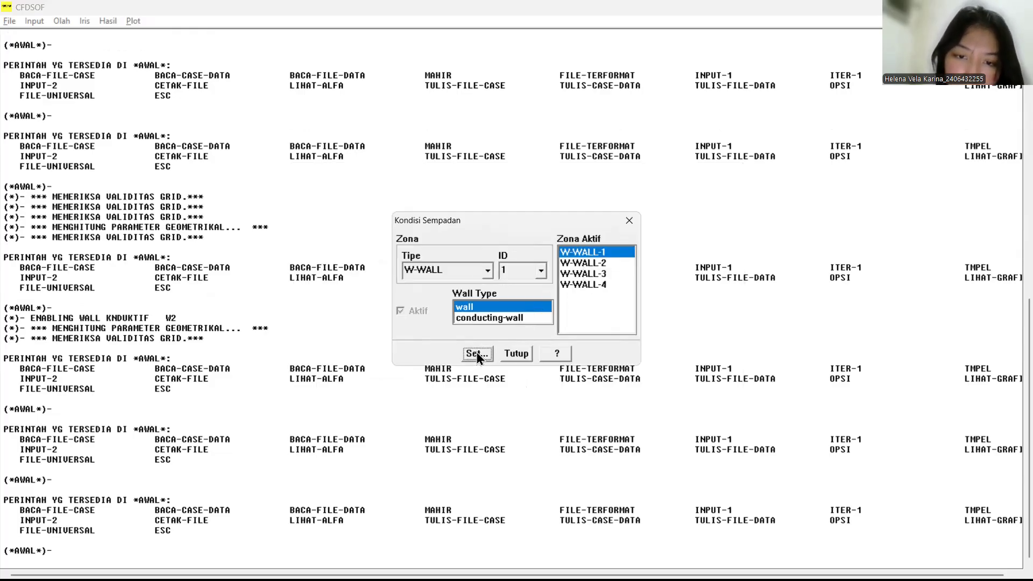
# Step: Review the thermal boundary settings of W-WALL-1 and the wall type of W-WALL-2, and close the boundary conditions
pyautogui.click(476, 353)
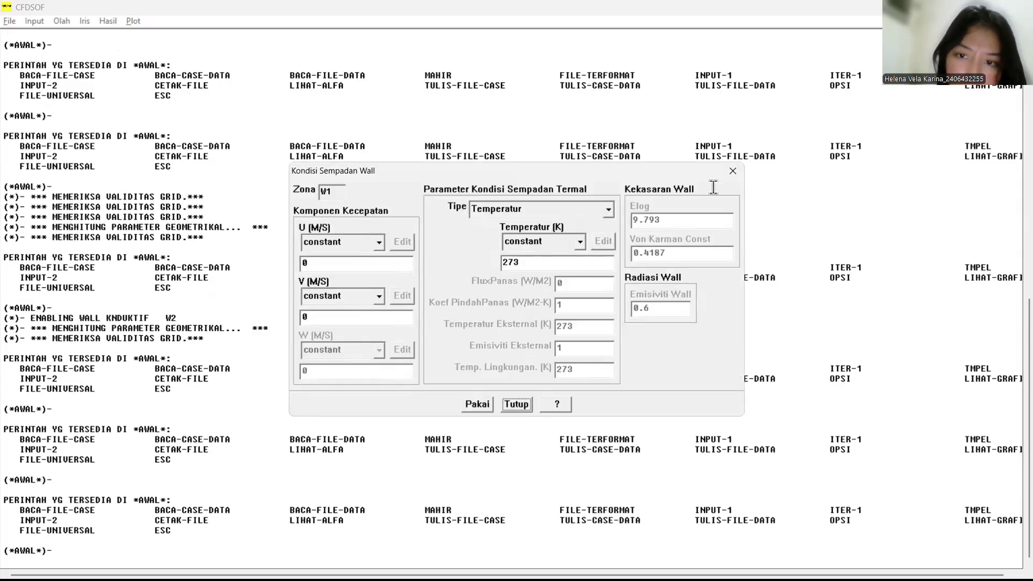
pyautogui.click(516, 402)
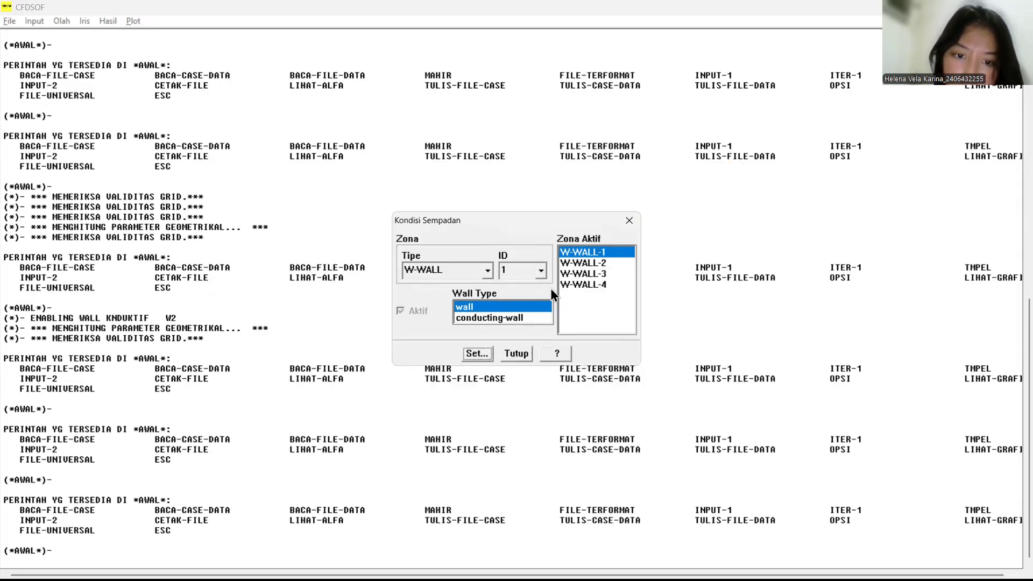
pyautogui.click(576, 267)
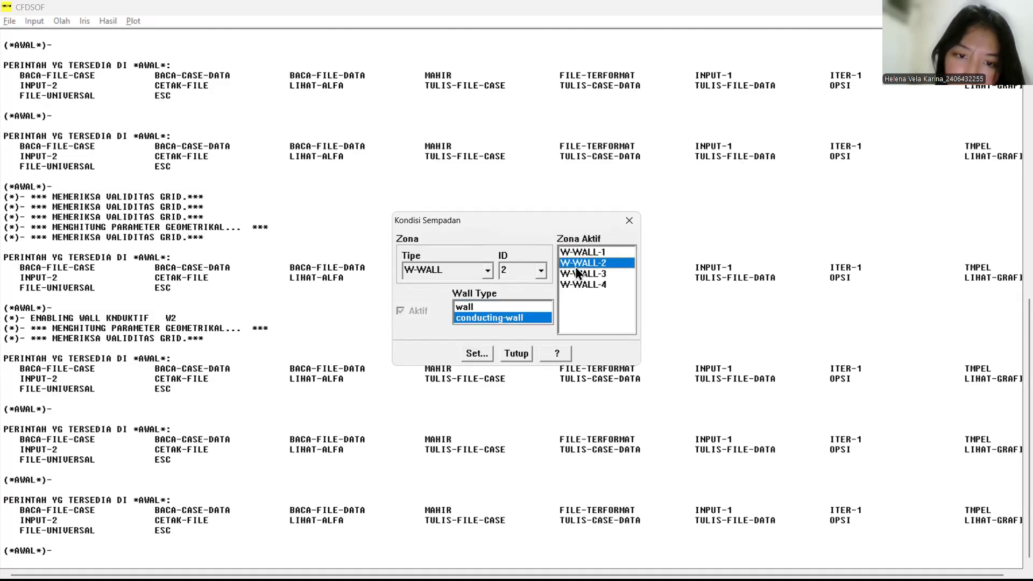
pyautogui.click(515, 354)
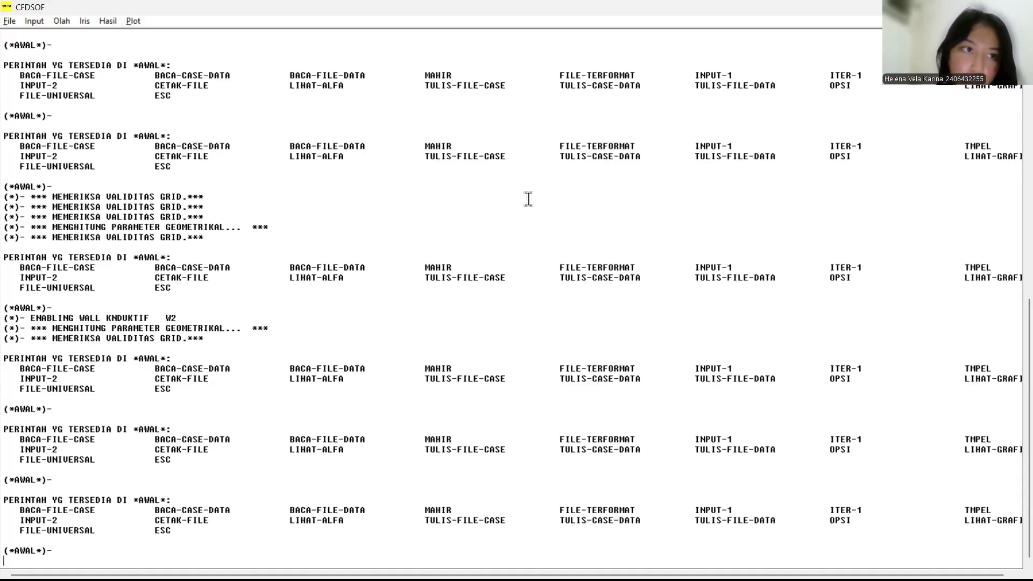
# Step: Enable residual plotting for Enthalpy only, excluding Tekanan, Kecepatn U and Kecepatn V, and apply the residual settings
pyautogui.click(133, 21)
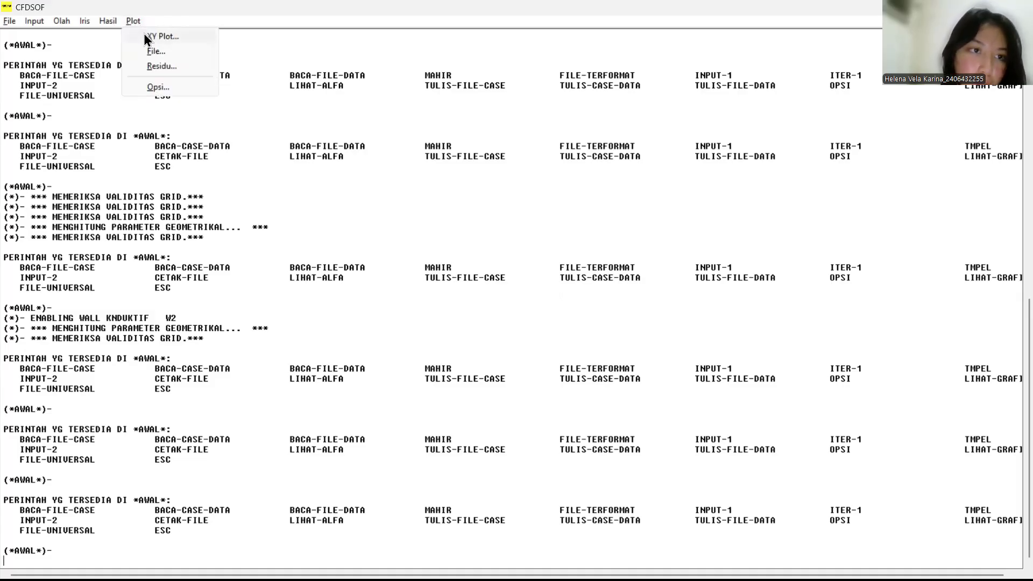
pyautogui.click(159, 66)
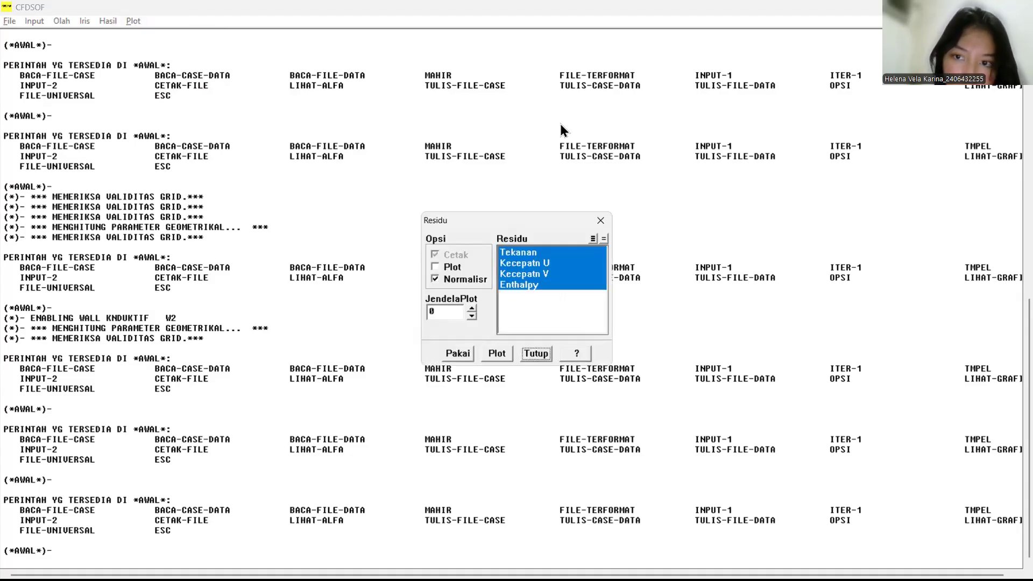
pyautogui.click(776, 62)
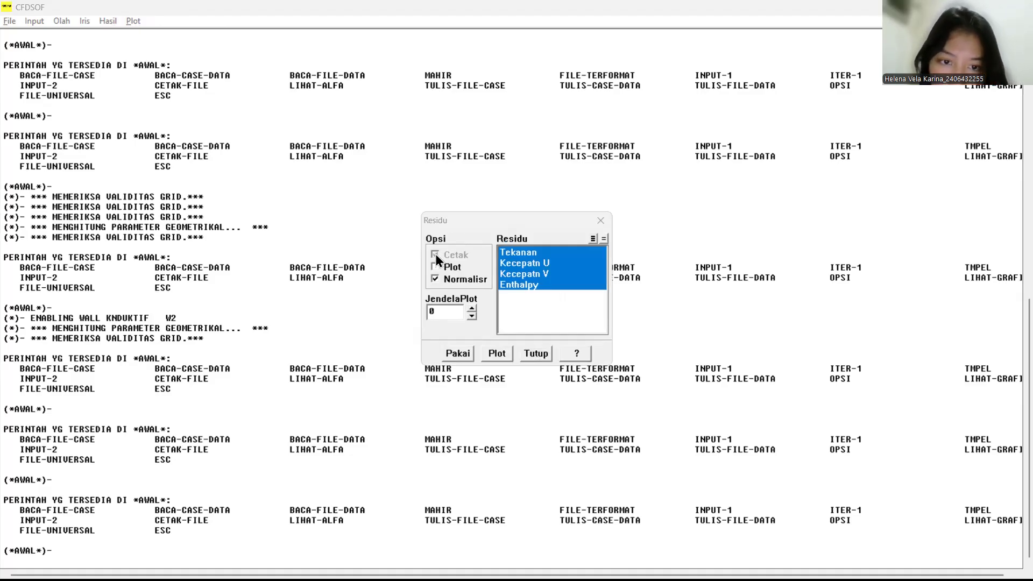
pyautogui.click(433, 267)
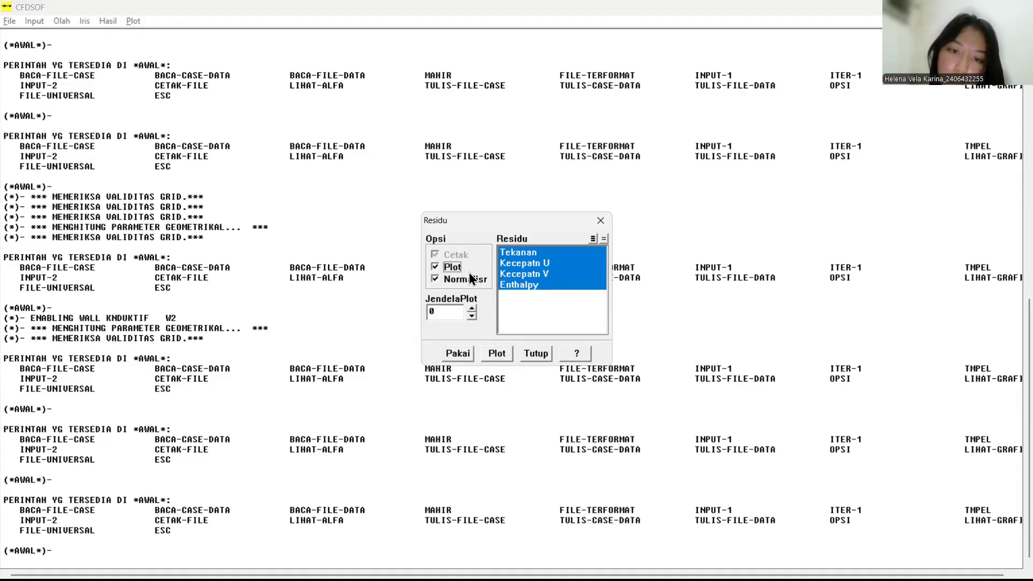
pyautogui.click(508, 258)
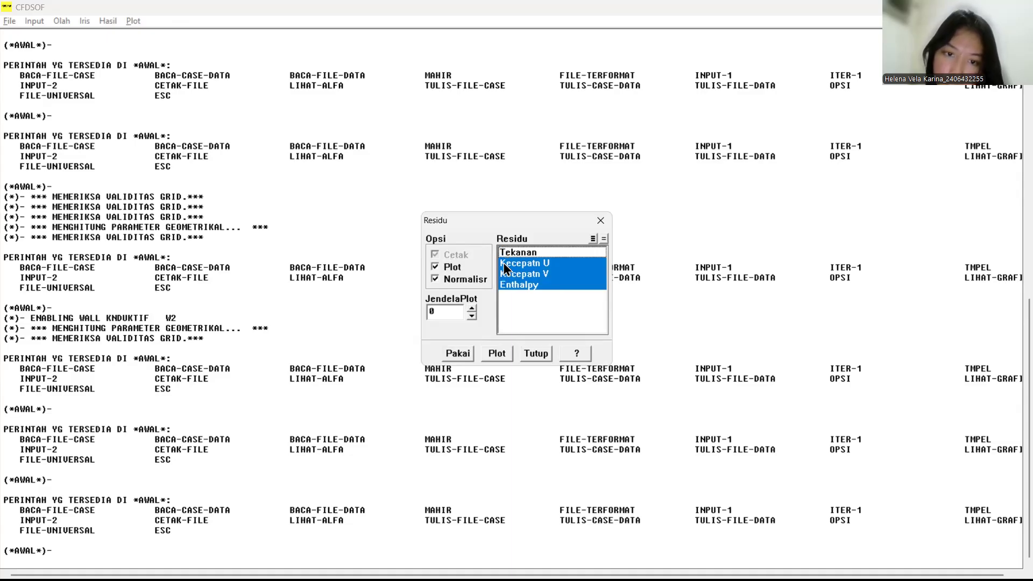
pyautogui.click(506, 266)
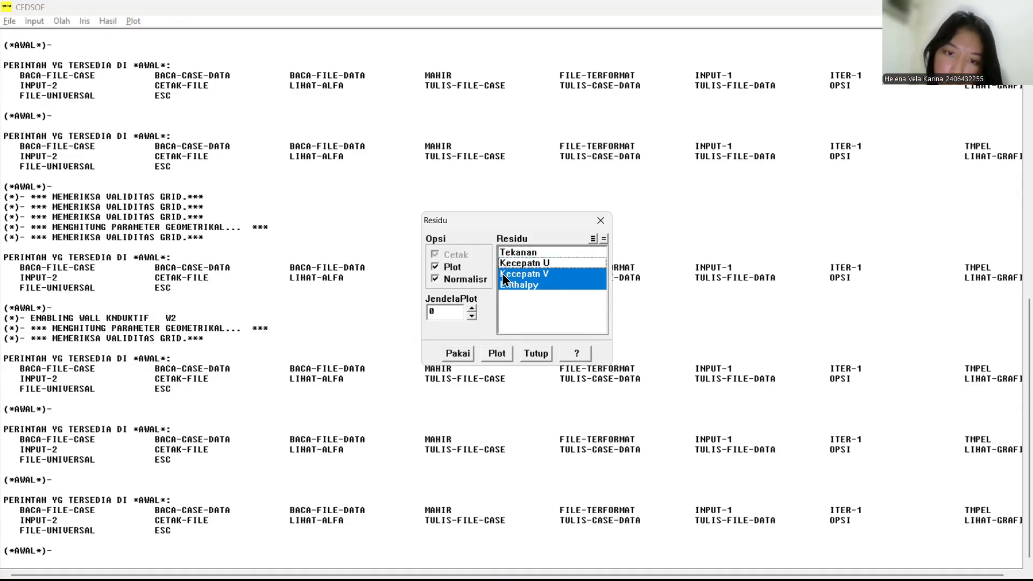
pyautogui.click(499, 275)
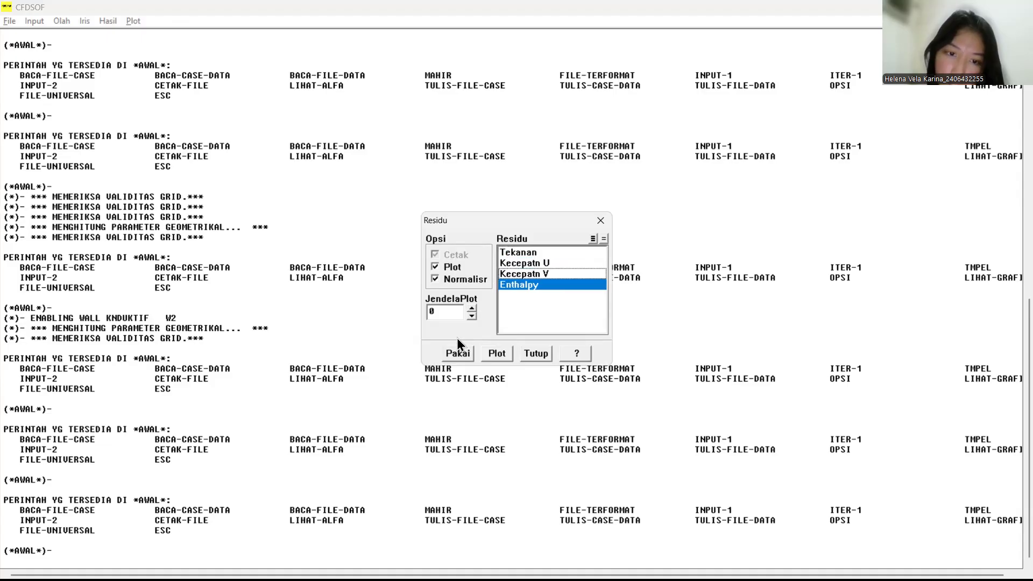
pyautogui.click(454, 354)
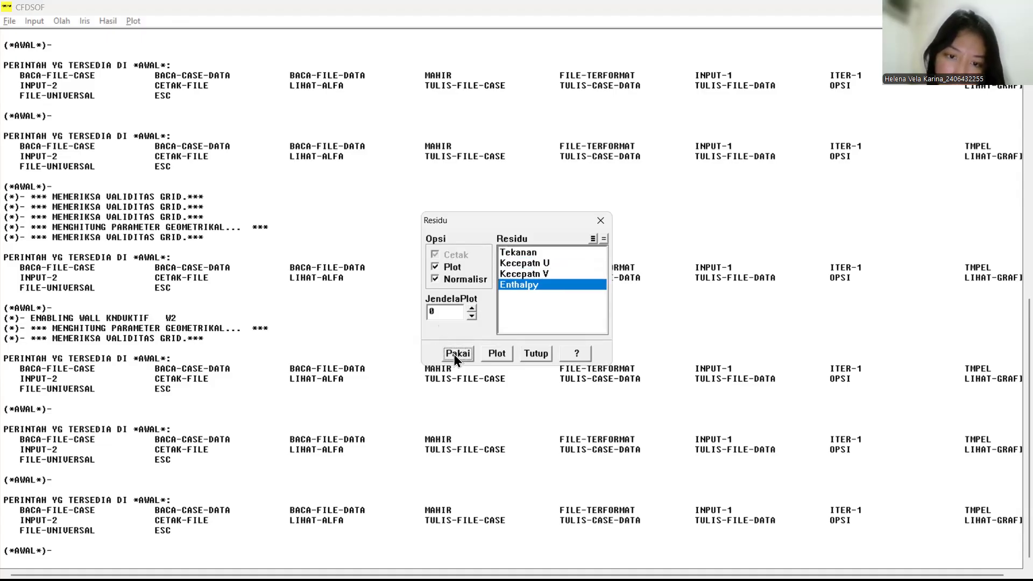
pyautogui.click(533, 354)
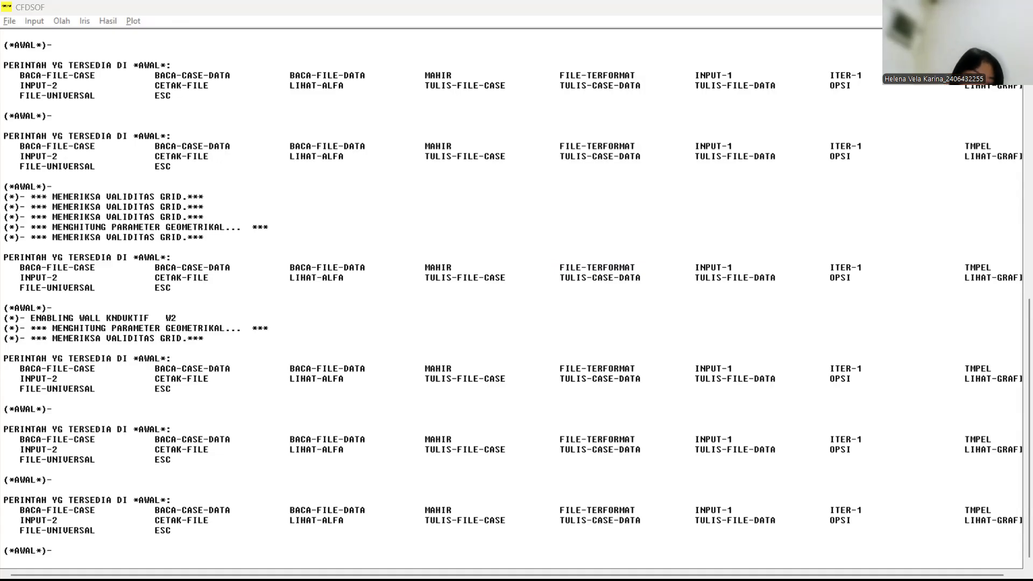
# Step: Run the fluid-phase calculation (Iterasi) for 1000 iterations and close the residual plot
pyautogui.click(62, 21)
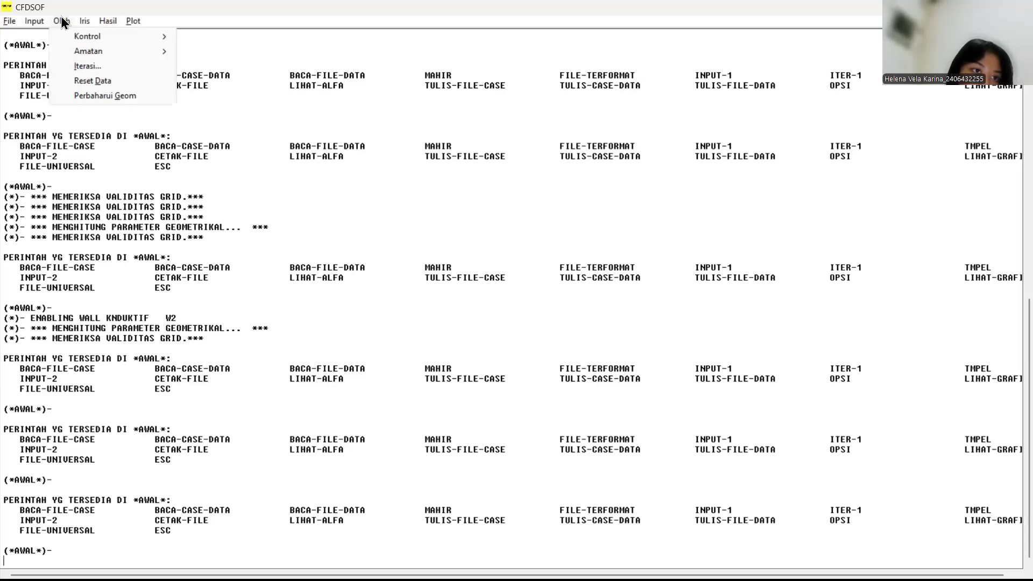
pyautogui.click(105, 67)
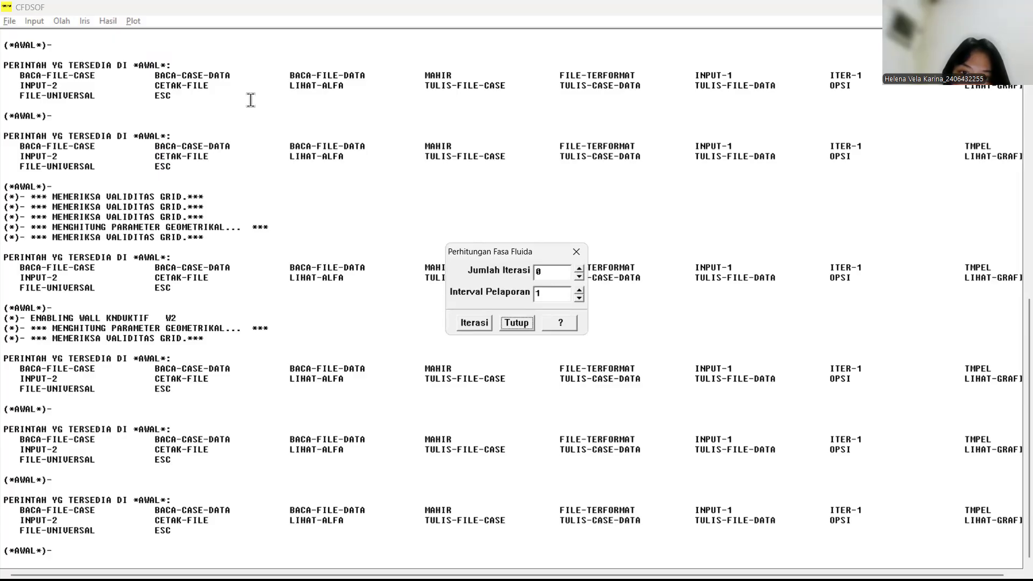
pyautogui.click(545, 275)
pyautogui.press('BackSpace')
pyautogui.write('1000')
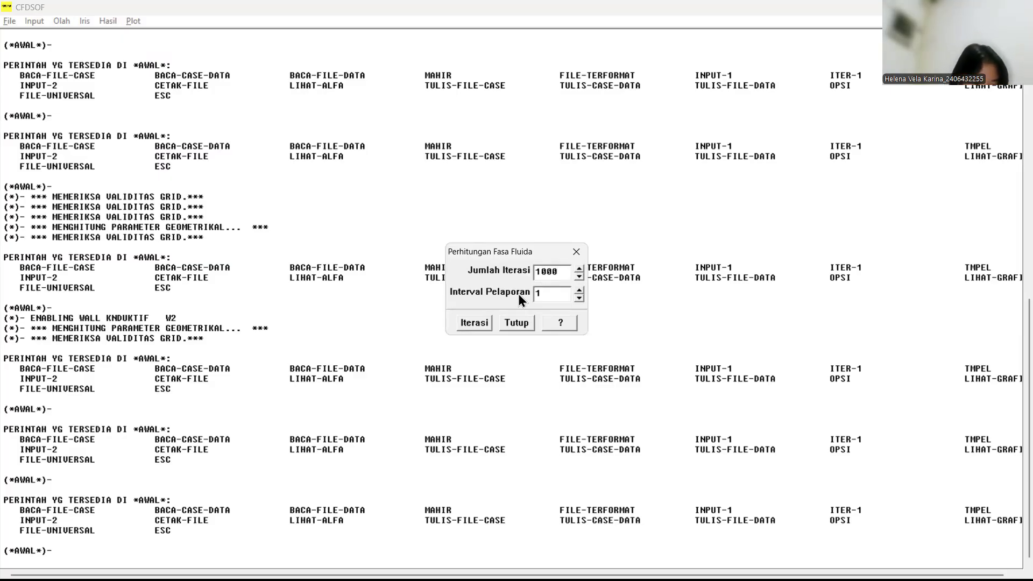
pyautogui.click(475, 322)
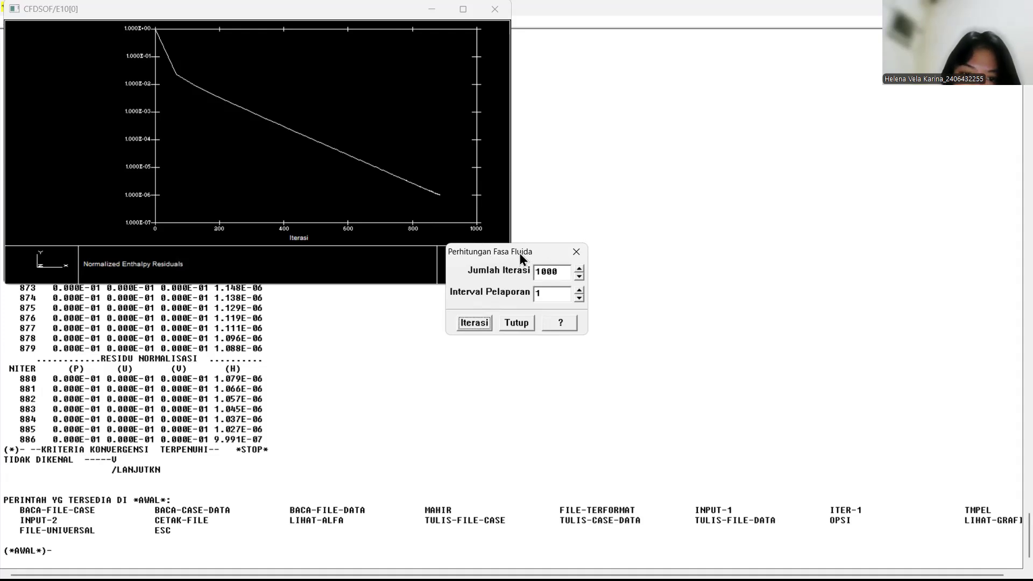
pyautogui.click(513, 322)
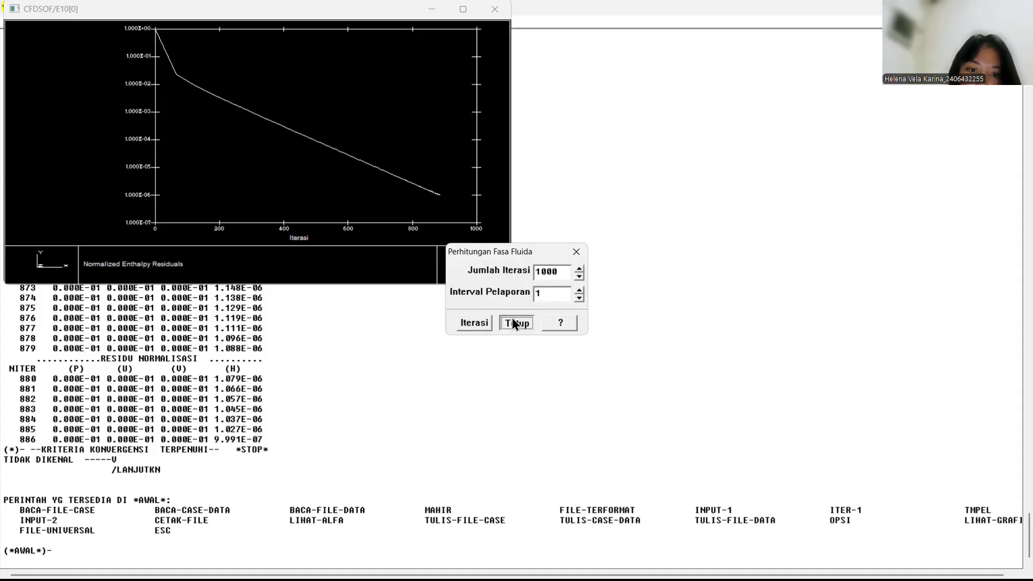
pyautogui.click(494, 9)
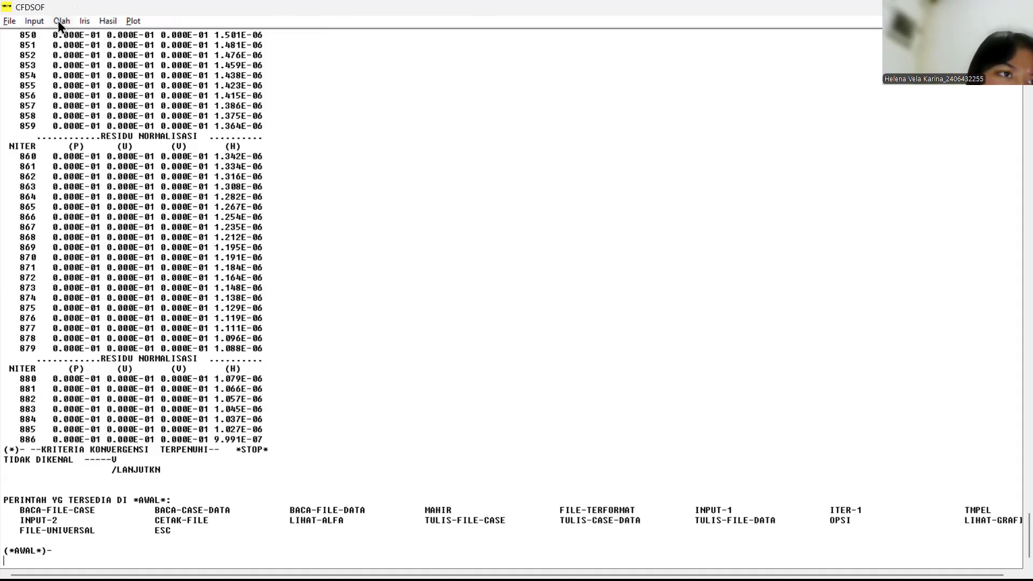
# Step: Create an XY plot of Temperatur along the sweep line at I position 10 and move the plot window aside
pyautogui.click(124, 22)
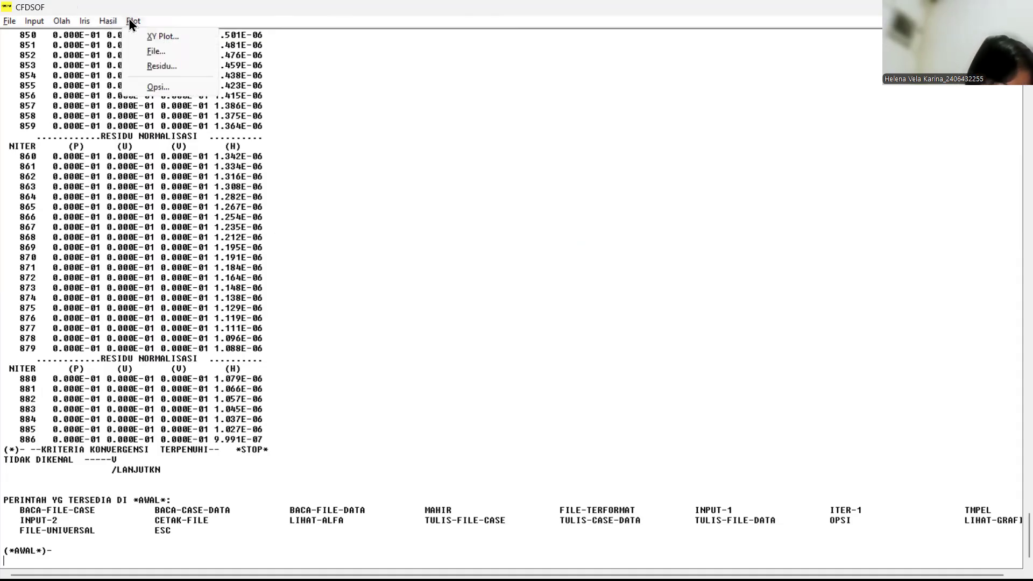
pyautogui.click(156, 36)
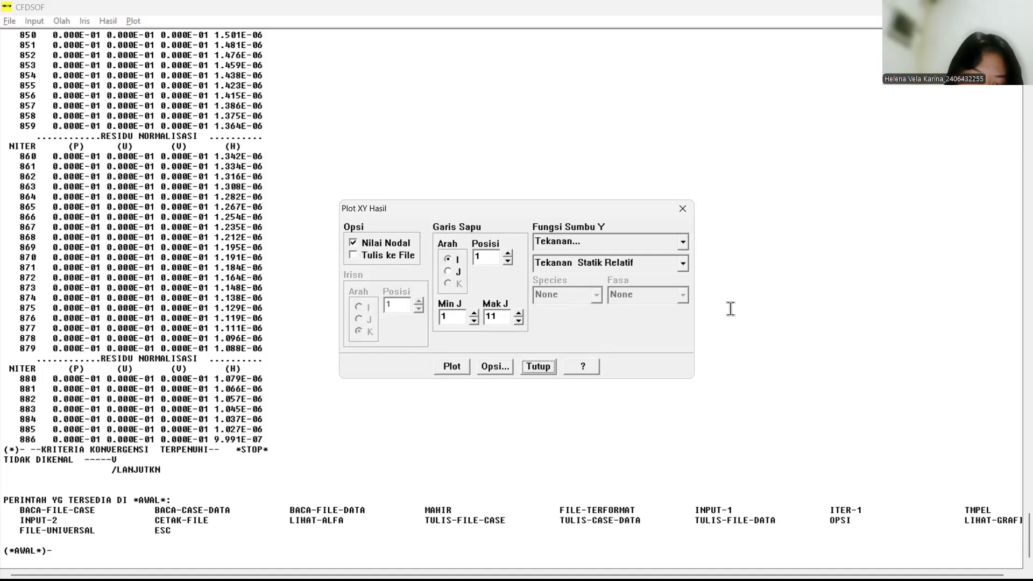
pyautogui.click(598, 243)
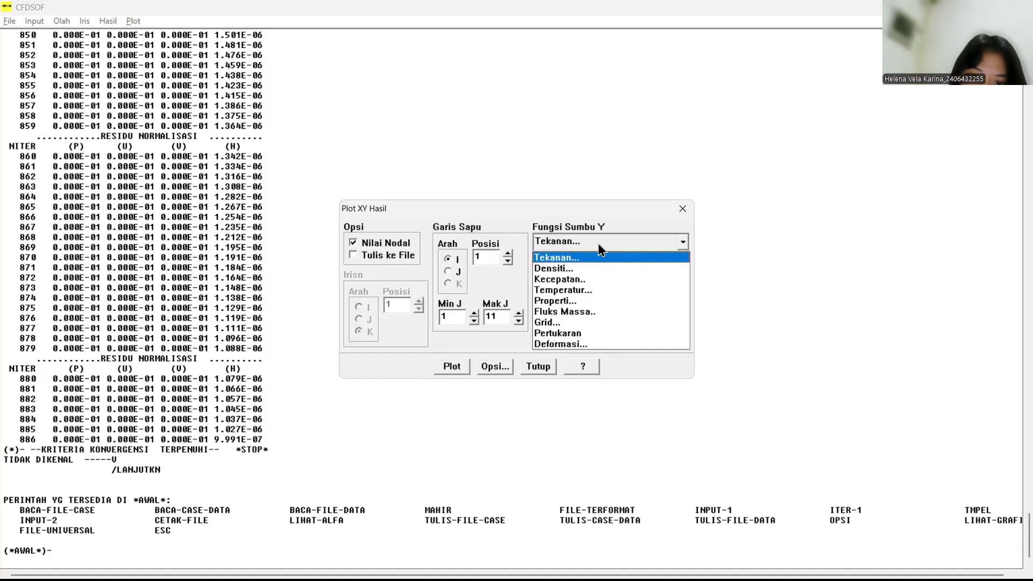
pyautogui.click(583, 290)
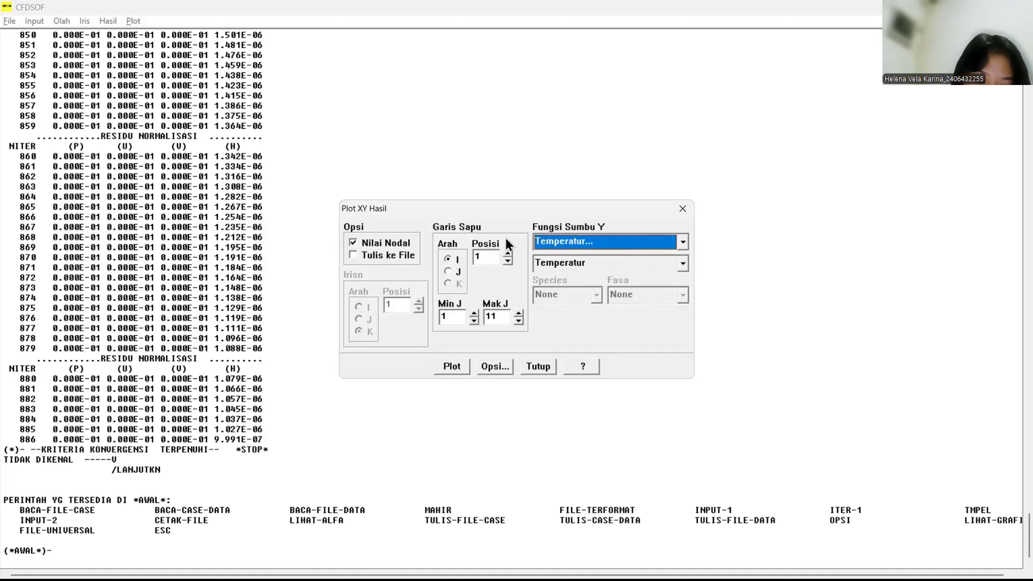
pyautogui.click(482, 256)
pyautogui.write('0')
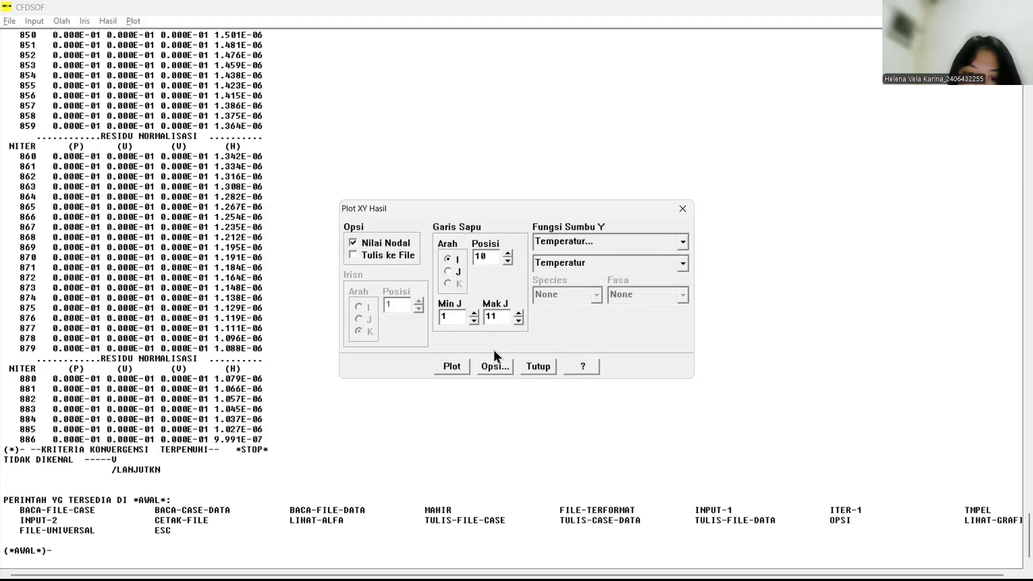
pyautogui.click(451, 368)
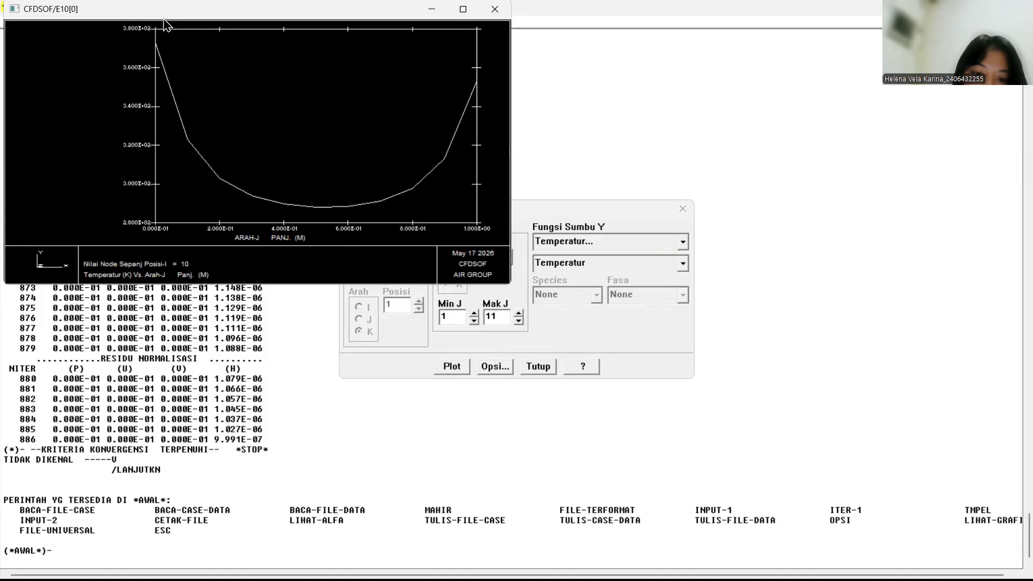
pyautogui.moveTo(165, 13); pyautogui.dragTo(277, 191)
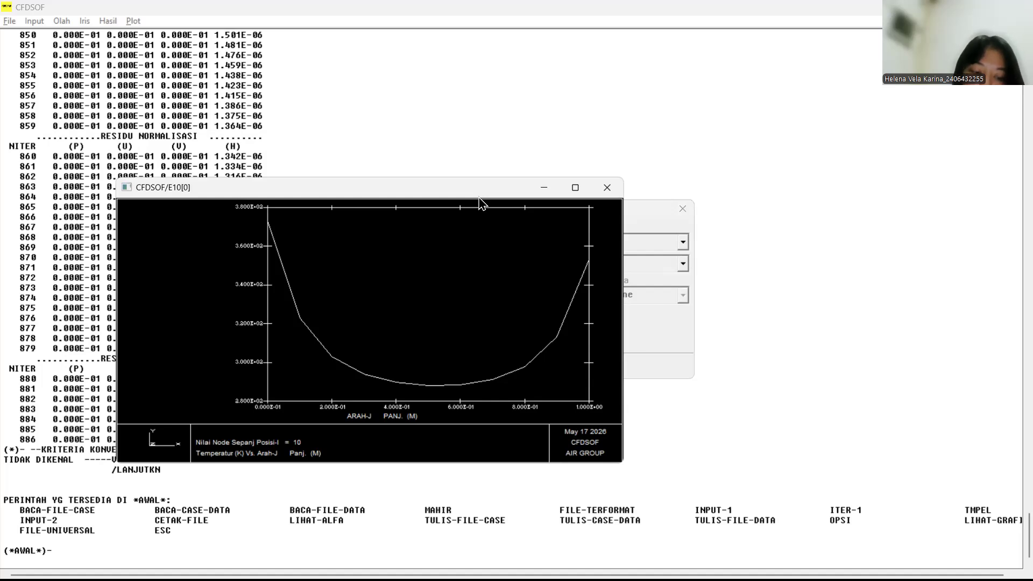
pyautogui.moveTo(479, 194); pyautogui.dragTo(797, 110)
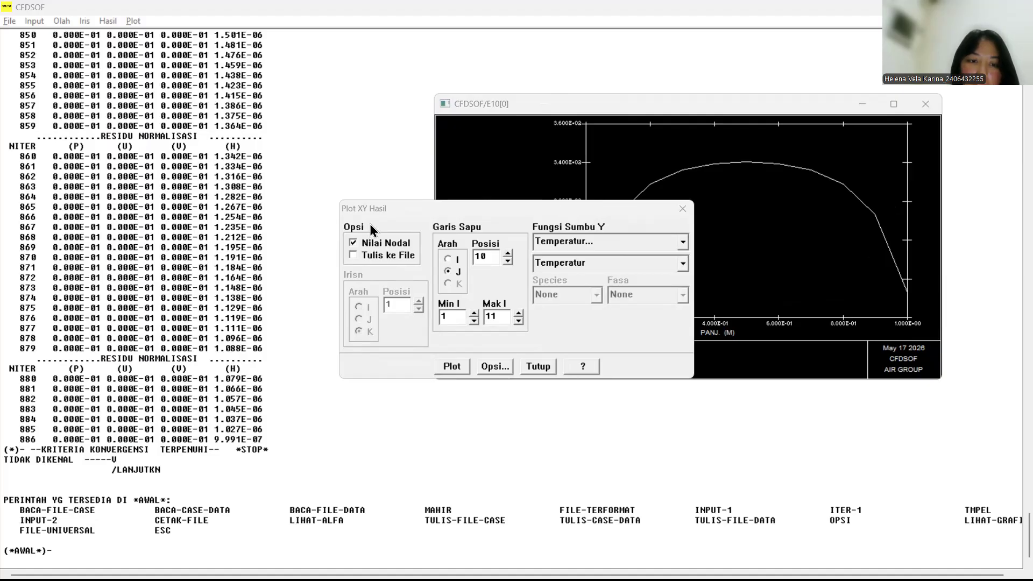
# Step: Plot Temperatur along the sweep line in direction J at position 10, with the XY plot settings clear of the graph
pyautogui.moveTo(409, 209); pyautogui.dragTo(170, 179)
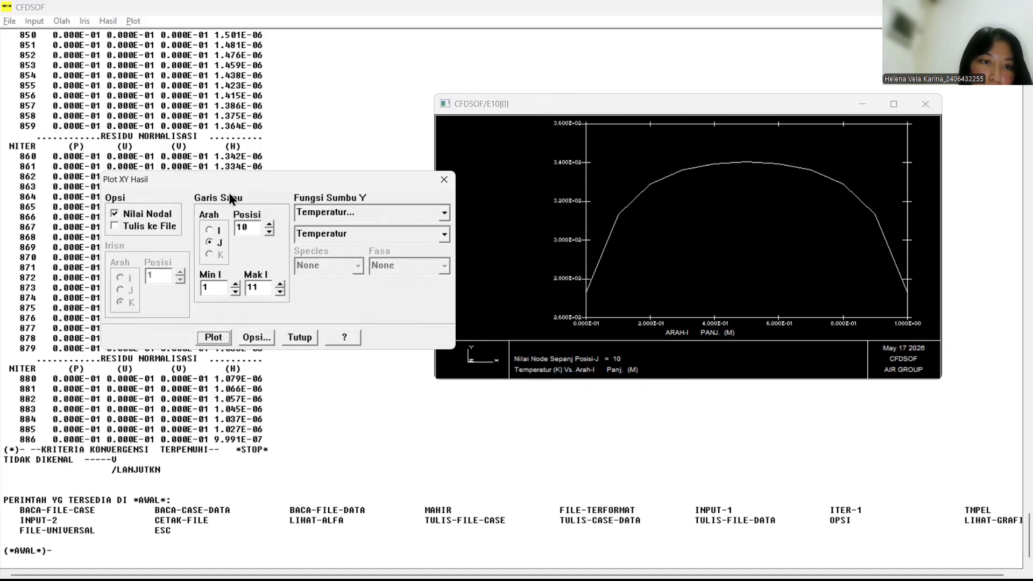
pyautogui.click(209, 232)
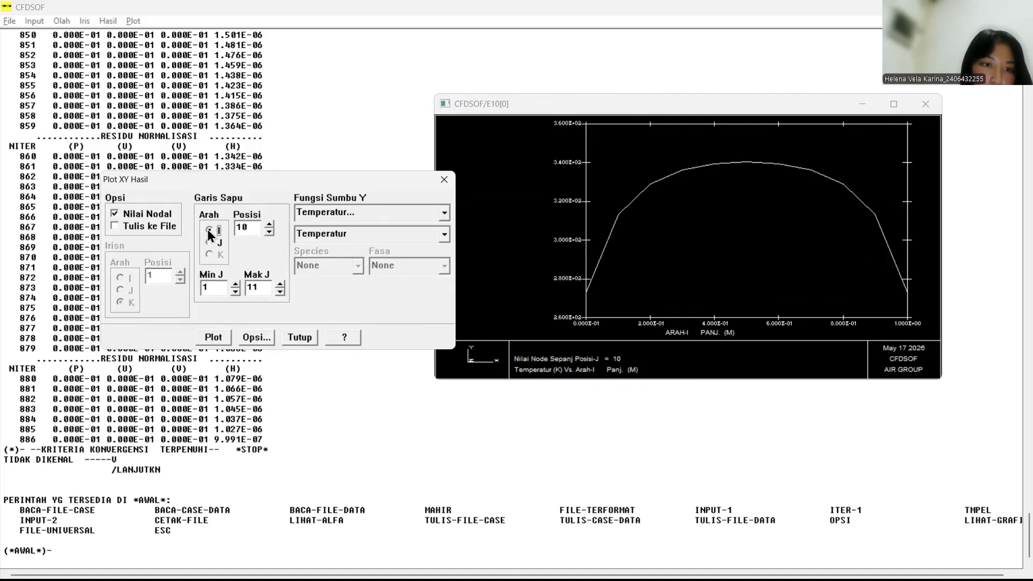
pyautogui.click(210, 245)
pyautogui.click(213, 337)
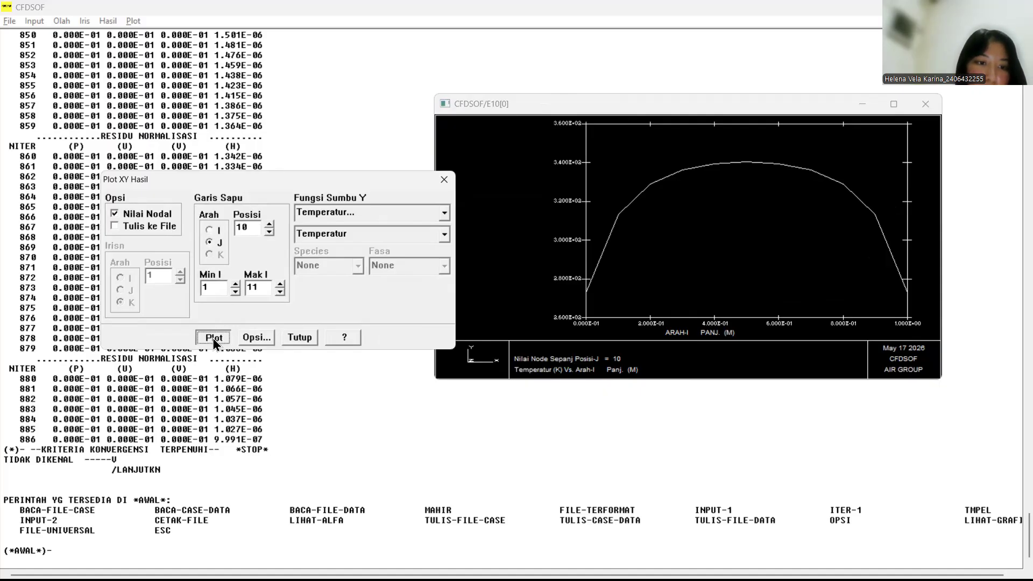
pyautogui.click(652, 292)
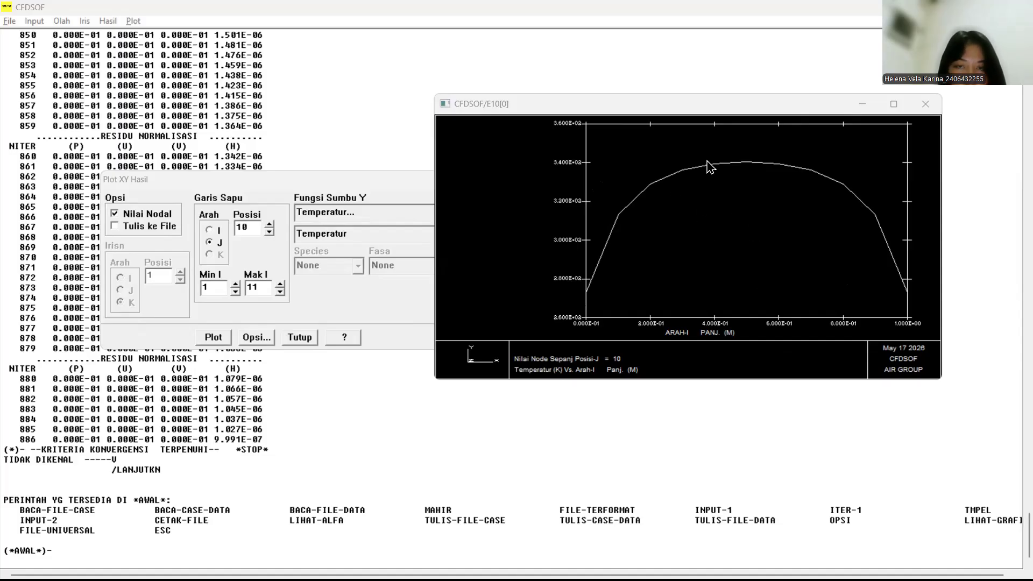
pyautogui.click(691, 32)
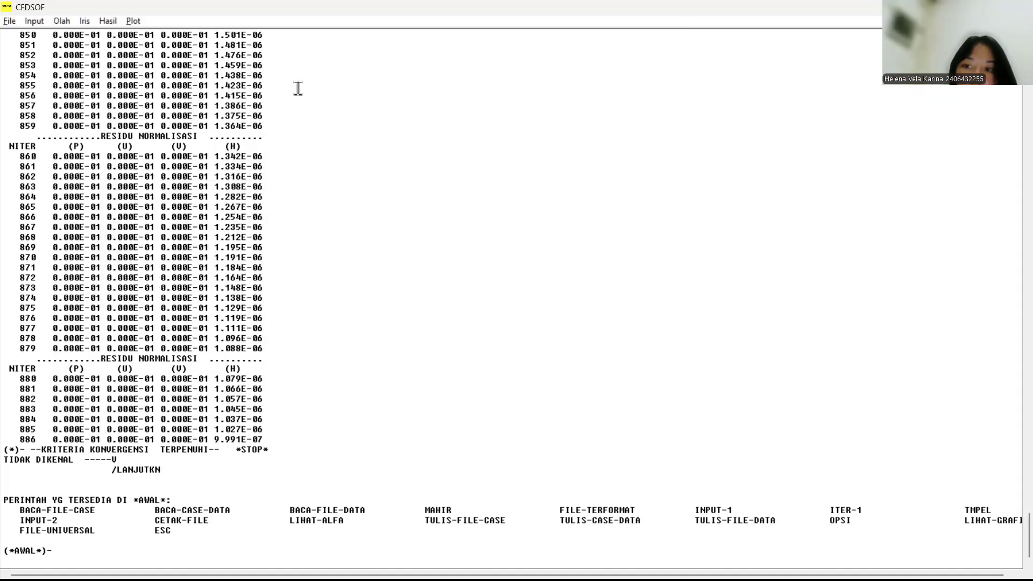
# Step: Set up a filled (Penuh) contour of Temperatur, keeping nodal values and 30 contour levels
pyautogui.click(108, 20)
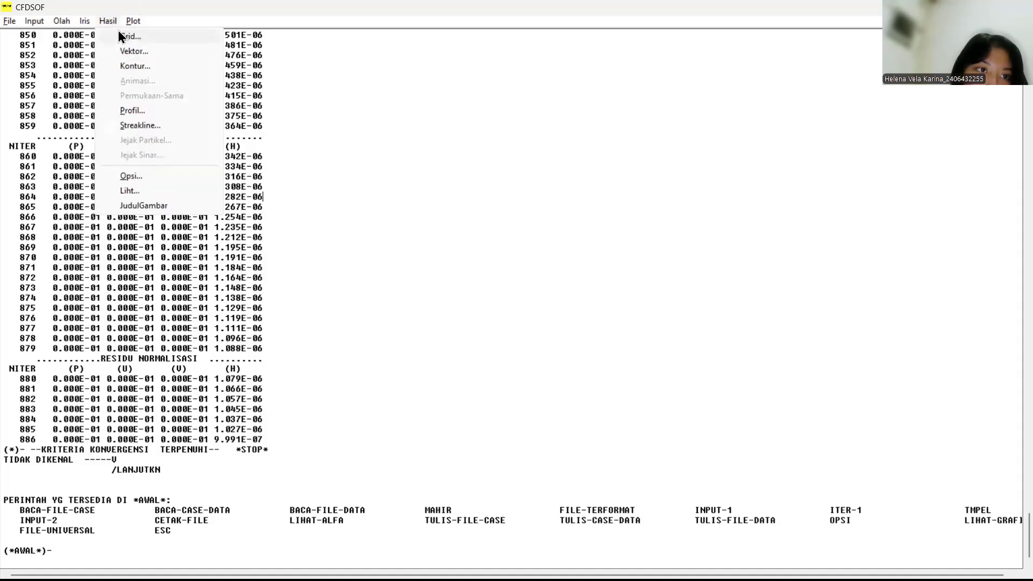
pyautogui.click(123, 67)
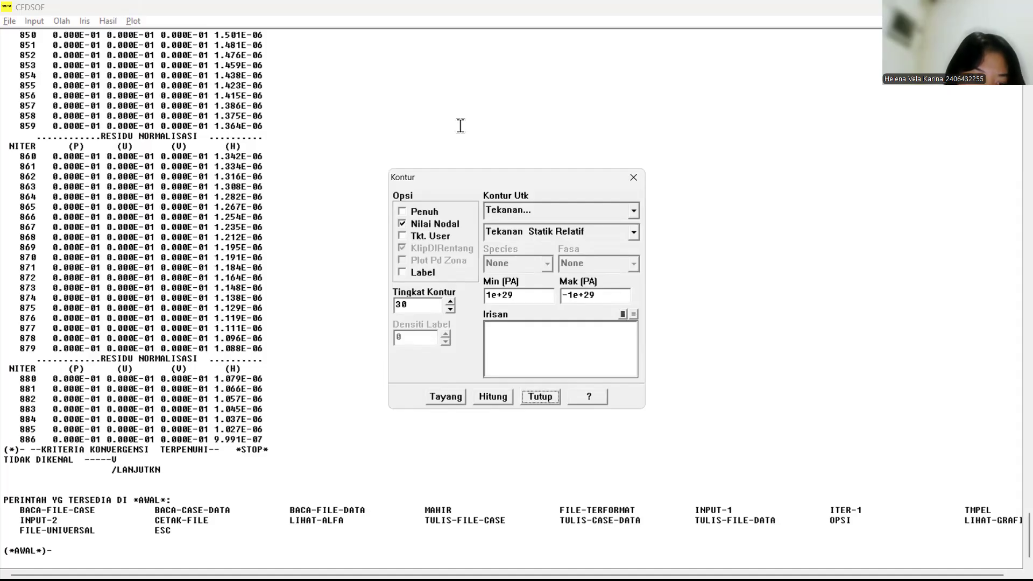
pyautogui.press('Tab')
pyautogui.press('Tab')
pyautogui.press('space')
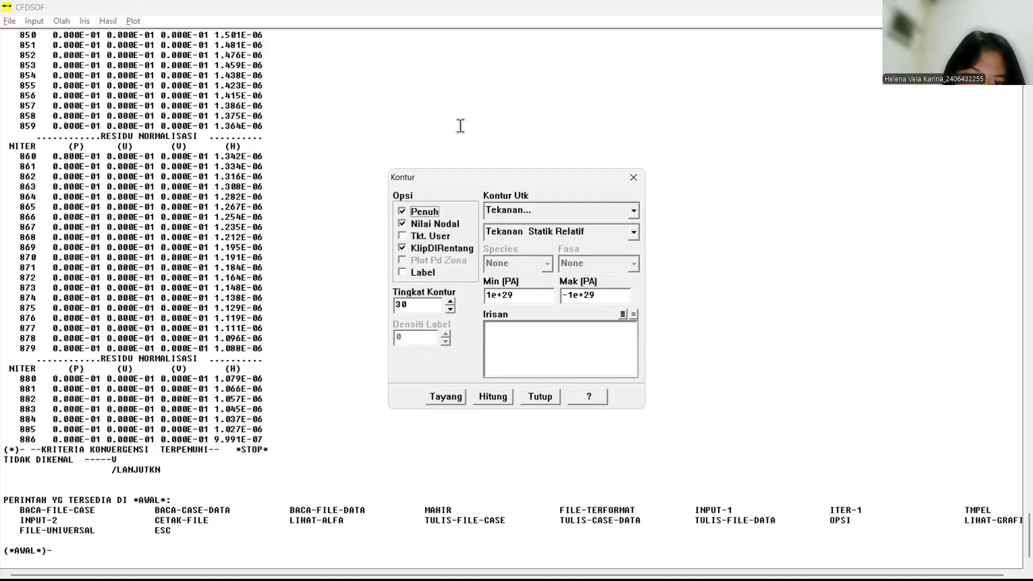
pyautogui.click(460, 126)
pyautogui.click(530, 212)
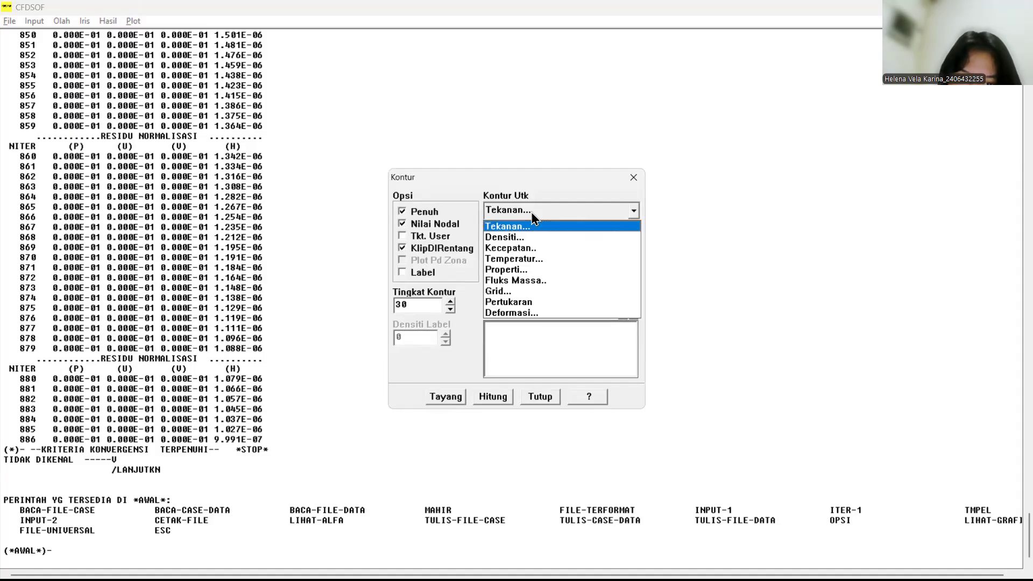
pyautogui.click(534, 260)
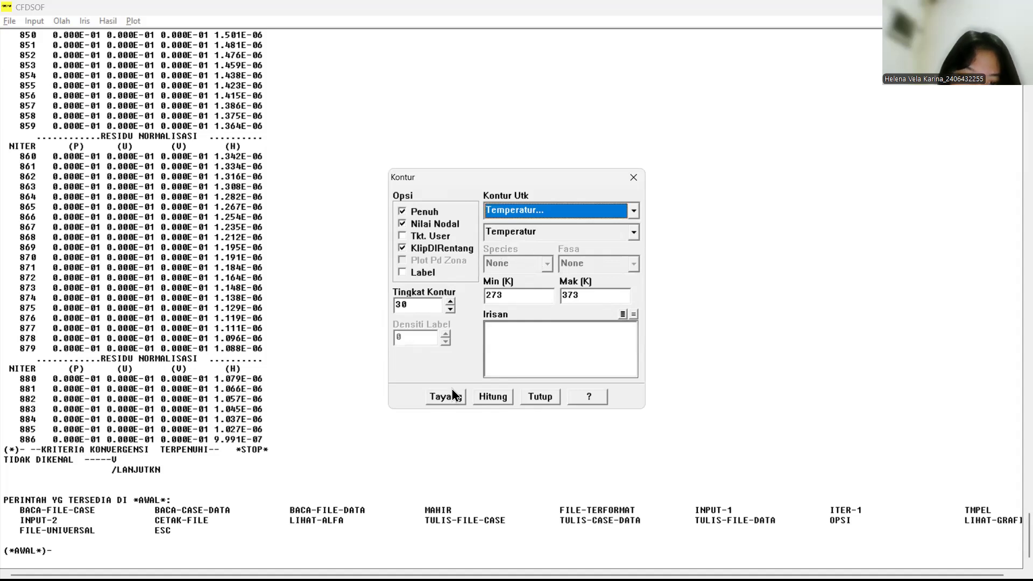
# Step: Compute the temperature range, display the contour plot, and maximize its window
pyautogui.click(494, 397)
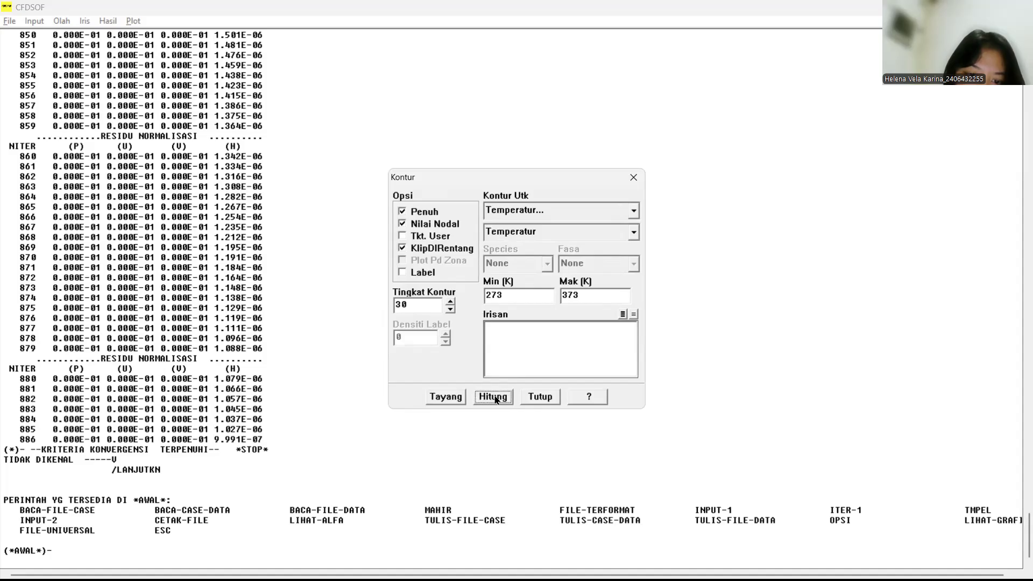
pyautogui.click(452, 399)
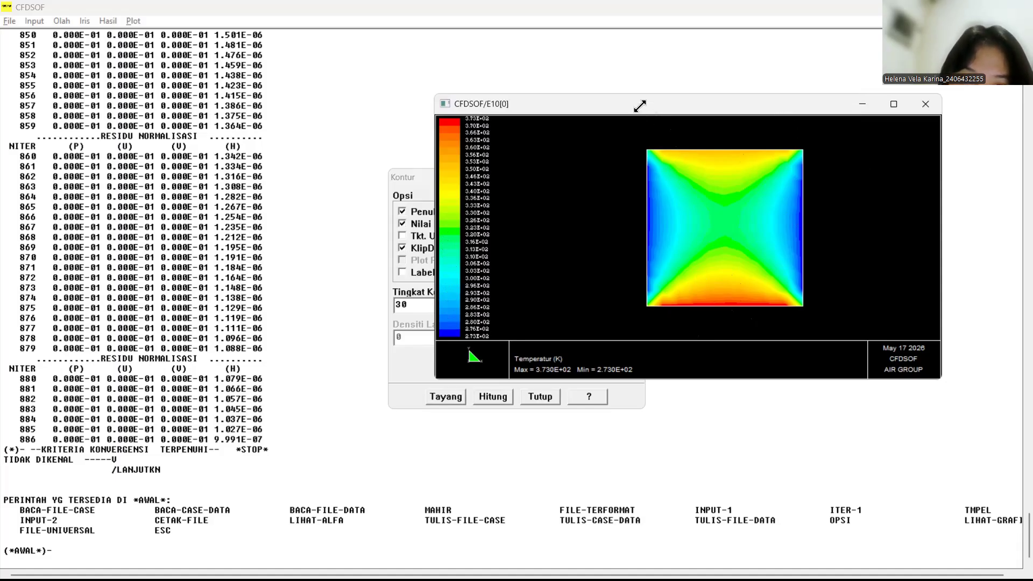
pyautogui.moveTo(640, 106); pyautogui.dragTo(594, 205)
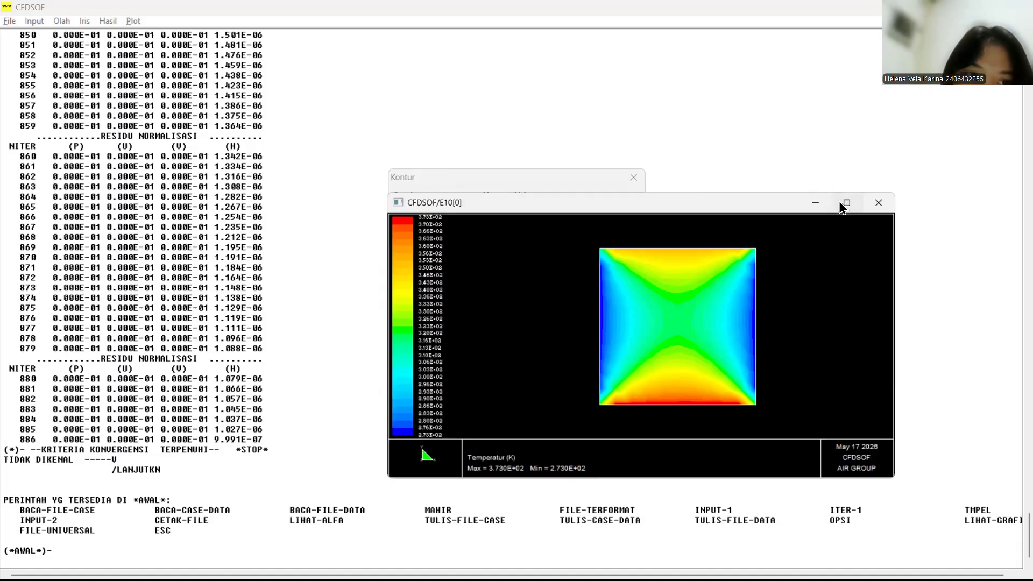
pyautogui.click(846, 204)
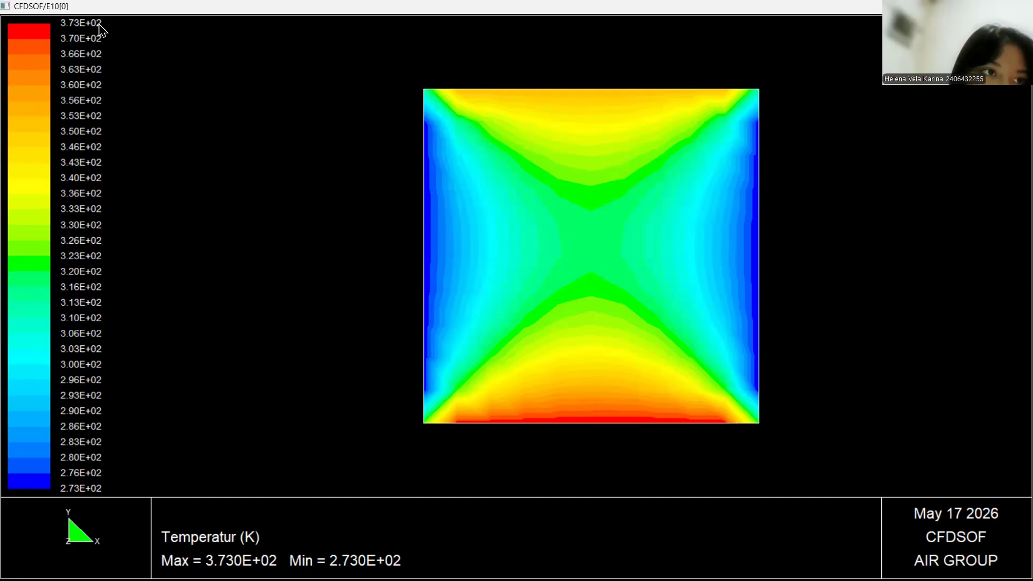